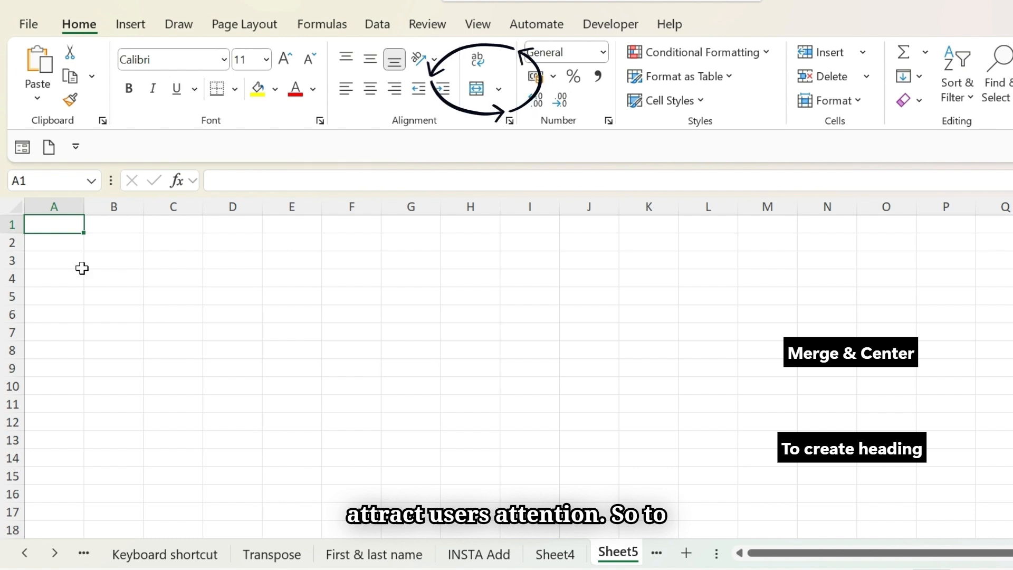
# Merge and center cells A1:E1 for a heading
pyautogui.click(130, 309)
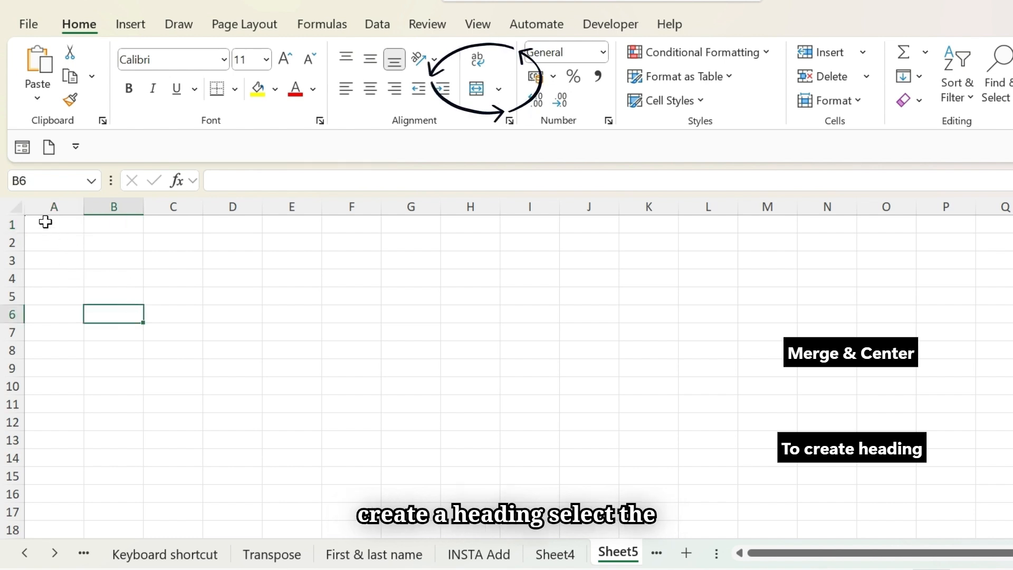
pyautogui.moveTo(49, 221); pyautogui.dragTo(294, 224)
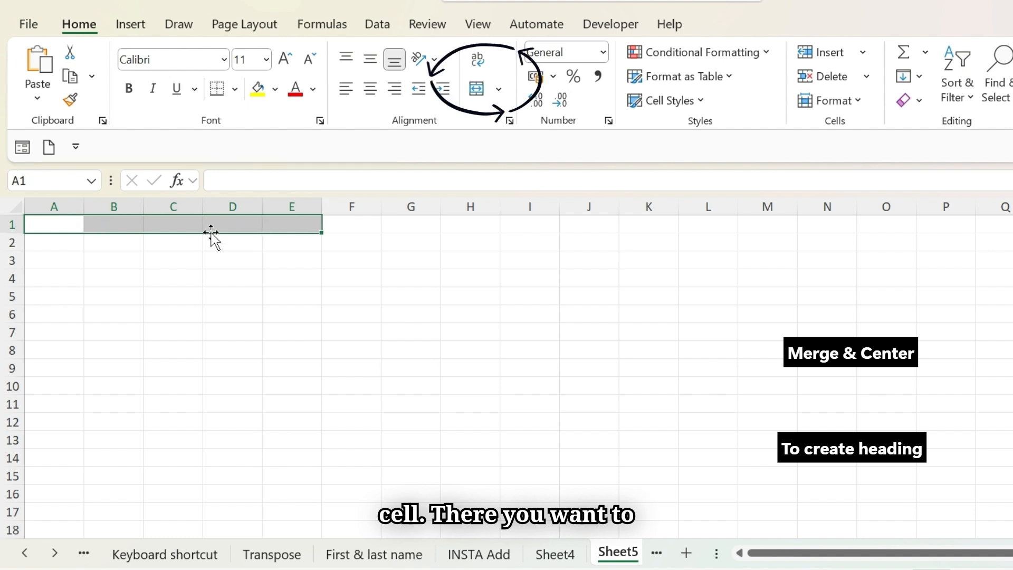
pyautogui.click(504, 93)
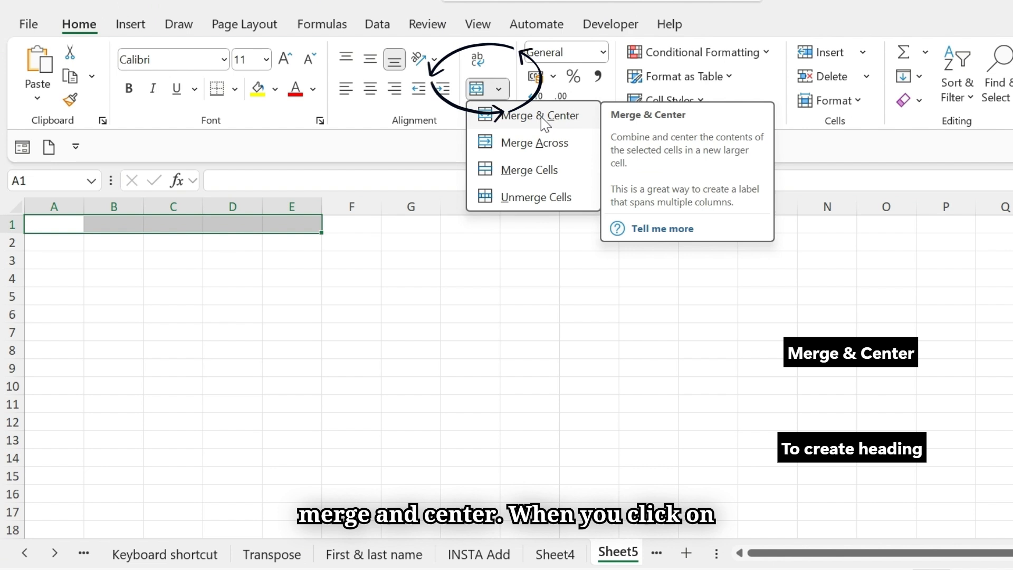
pyautogui.click(544, 117)
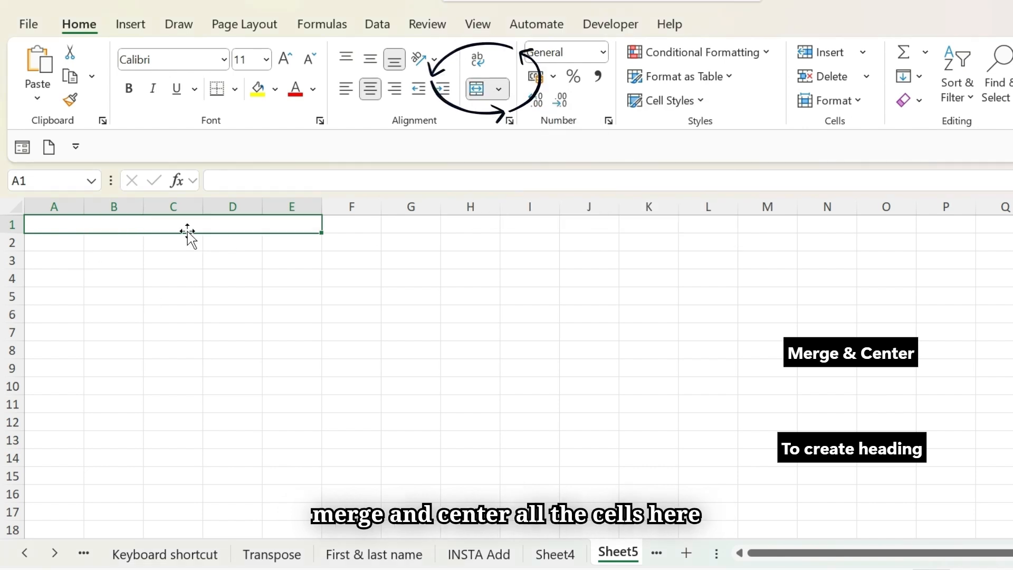
# Enter the title "Student's Marksheet" in the merged heading cell
pyautogui.doubleClick(251, 227)
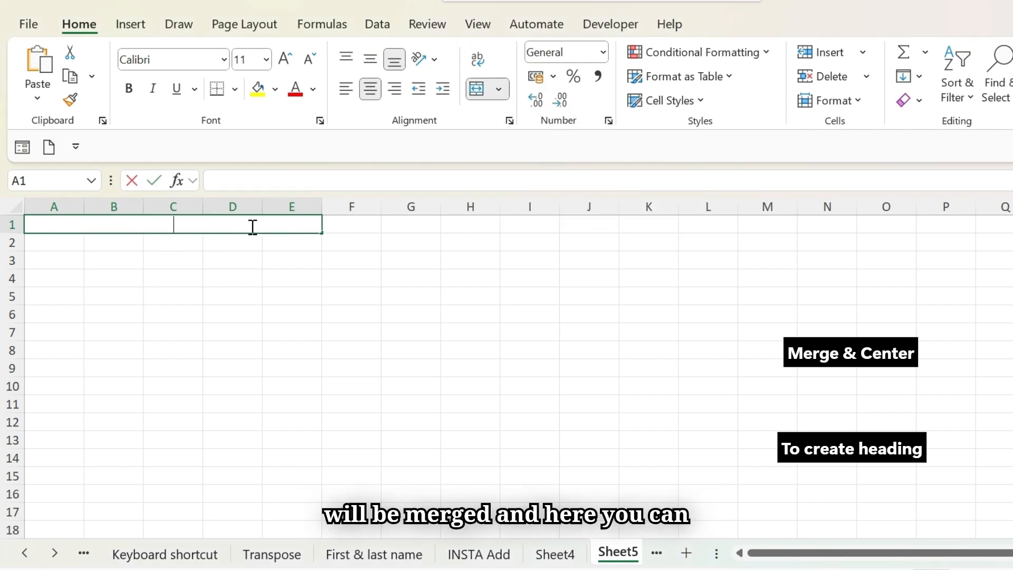
pyautogui.write("Student'")
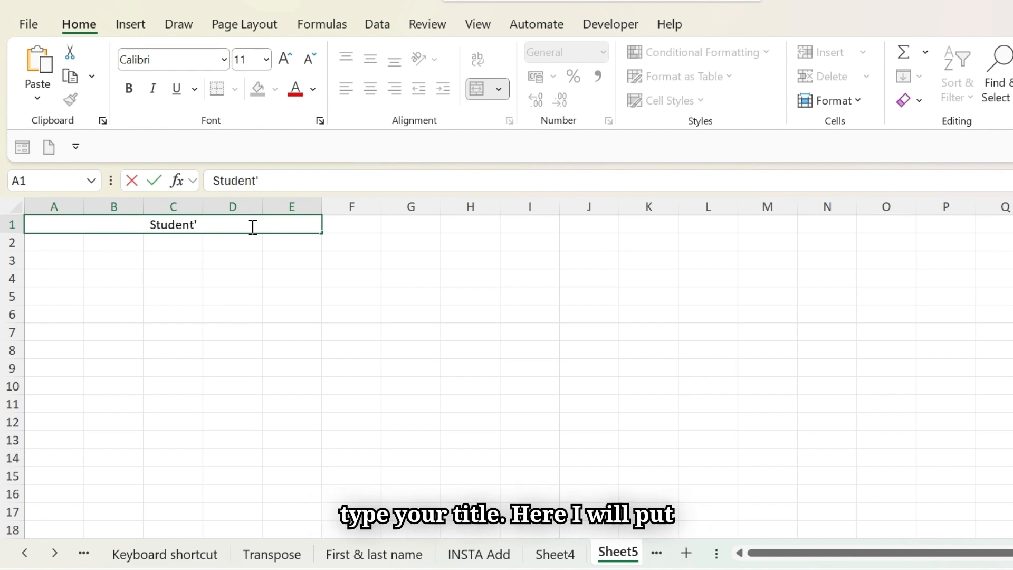
pyautogui.write('s Marksheet')
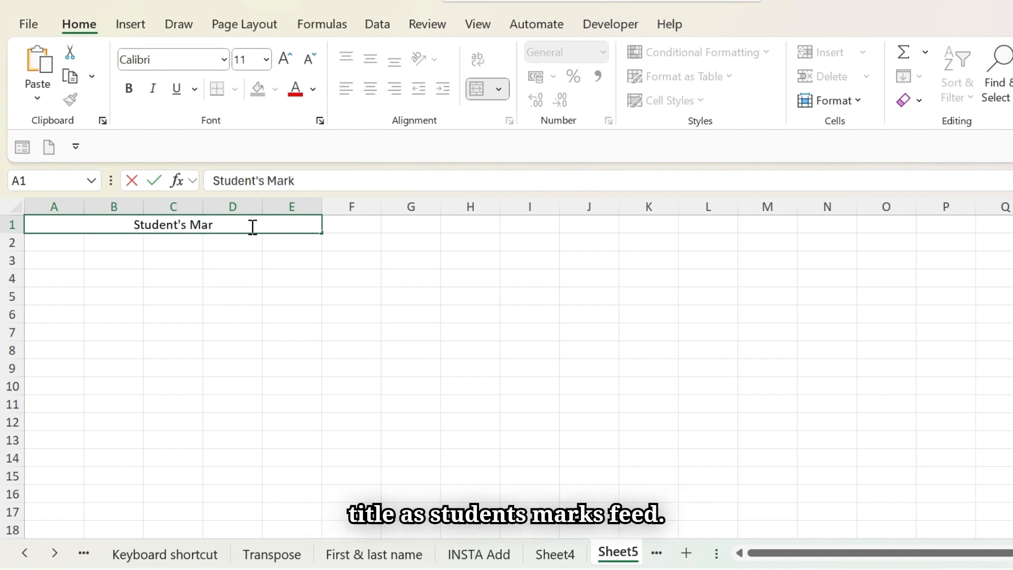
pyautogui.click(325, 326)
# Apply all borders and a light red theme fill to the merged heading cell
pyautogui.click(269, 223)
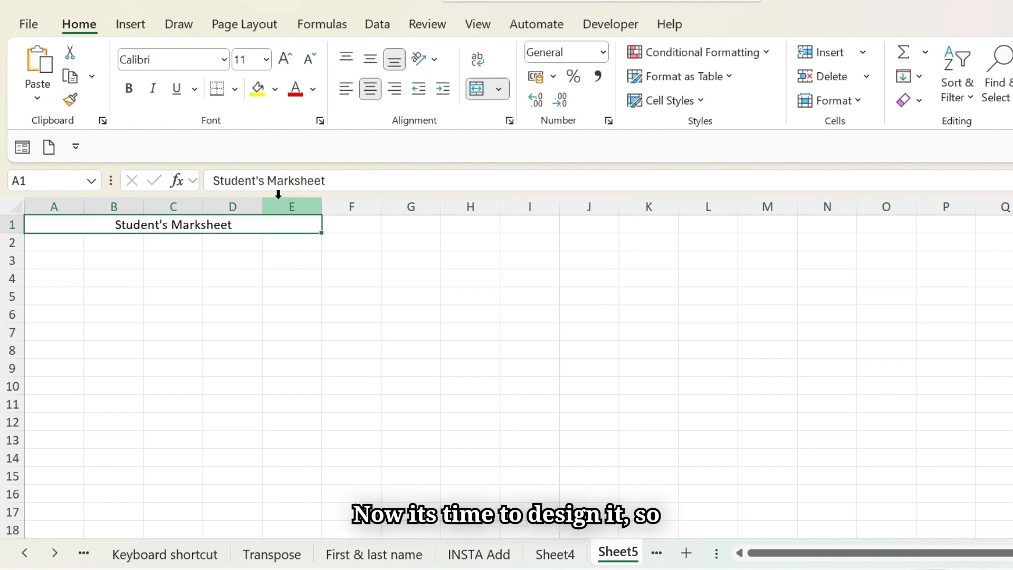
pyautogui.click(238, 91)
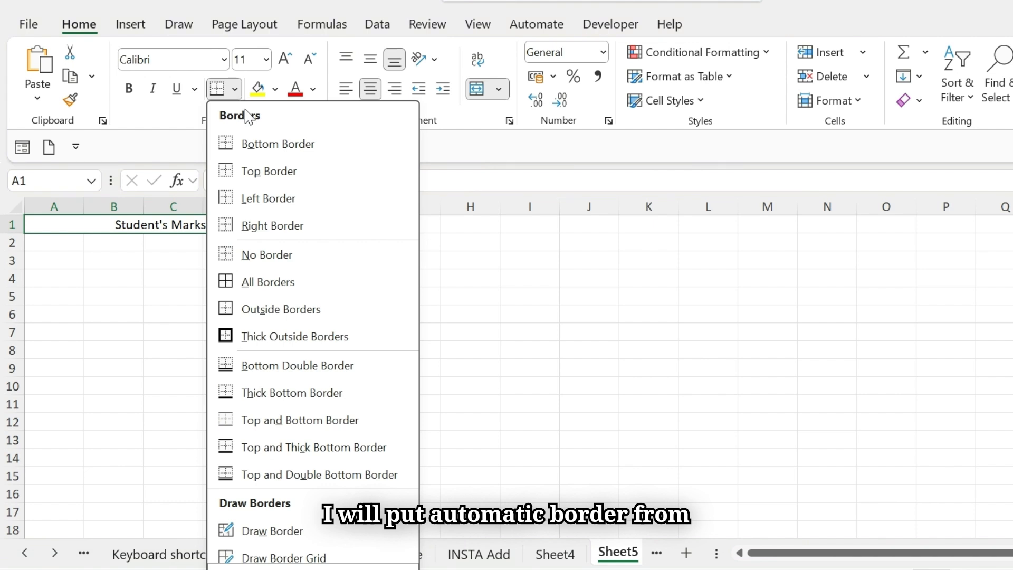
pyautogui.click(279, 281)
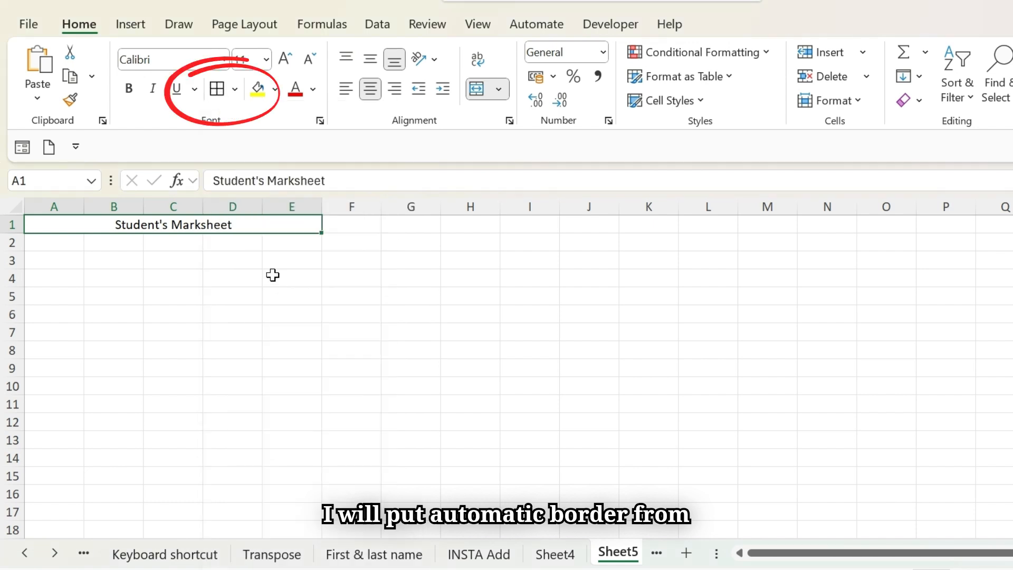
pyautogui.click(275, 89)
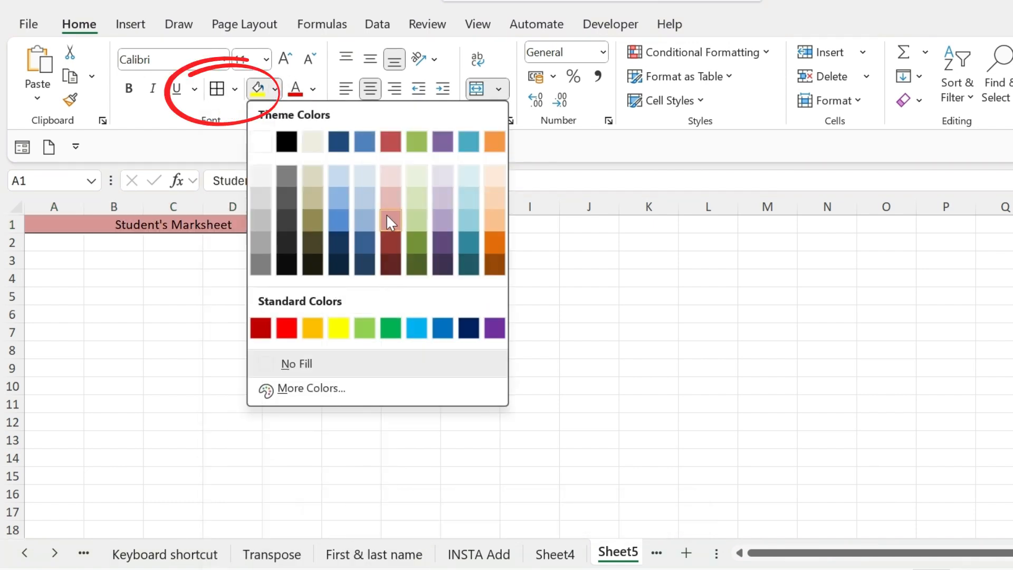
pyautogui.click(390, 217)
pyautogui.click(396, 331)
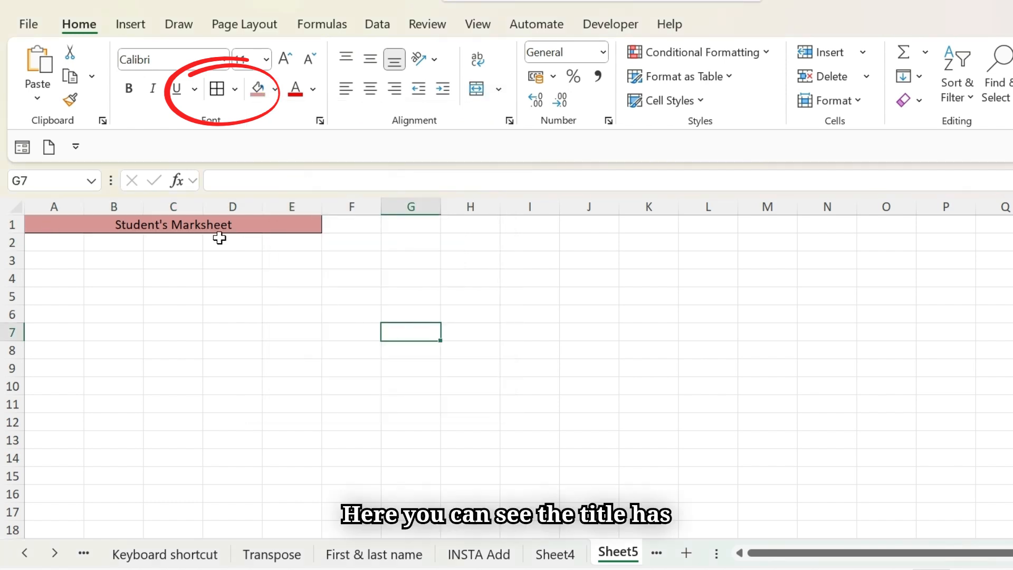
# Enter the column header "Name" in cell A3
pyautogui.click(303, 224)
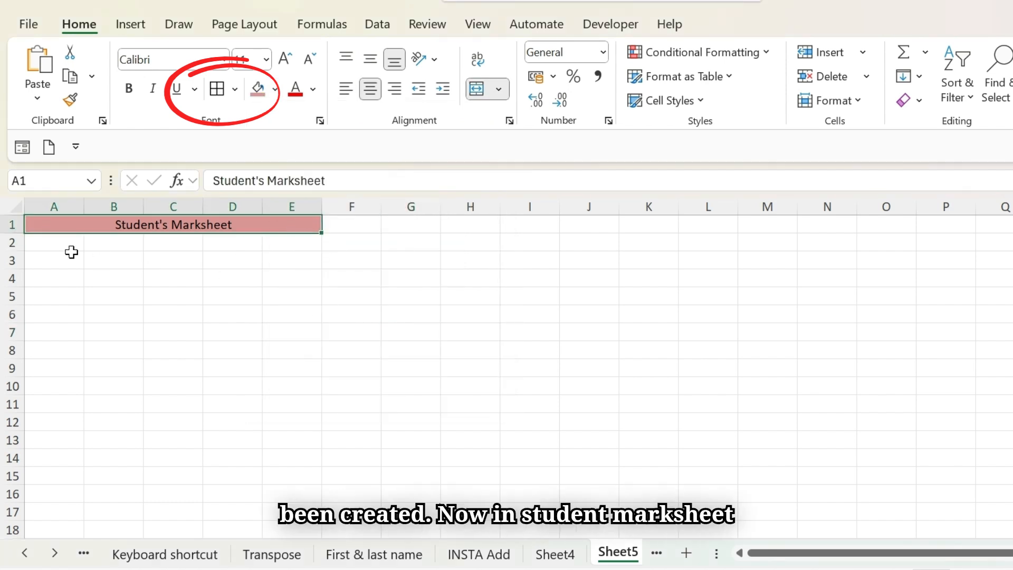
pyautogui.click(59, 262)
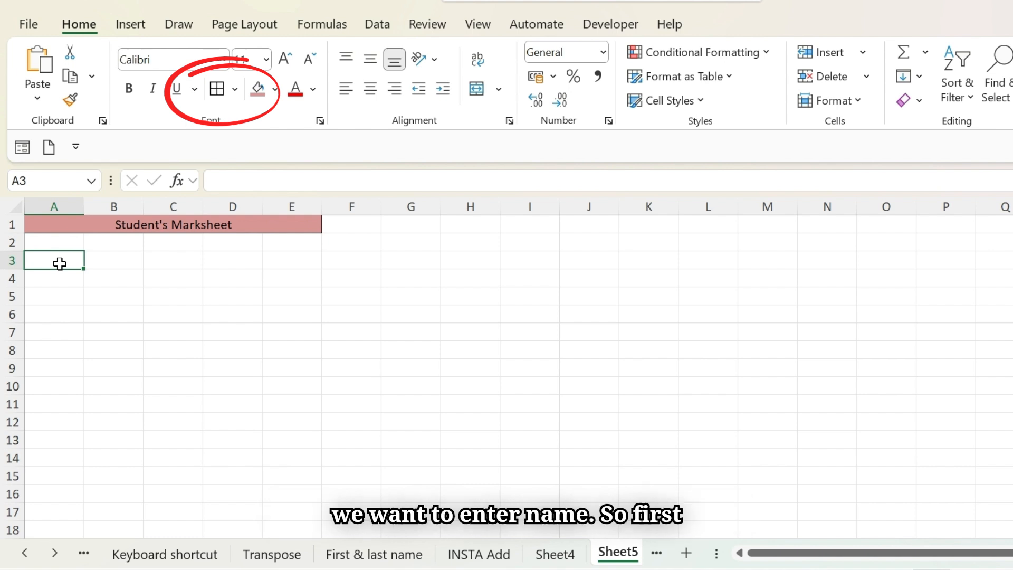
pyautogui.write('A')
pyautogui.press('BackSpace')
pyautogui.write('Name')
pyautogui.click(169, 335)
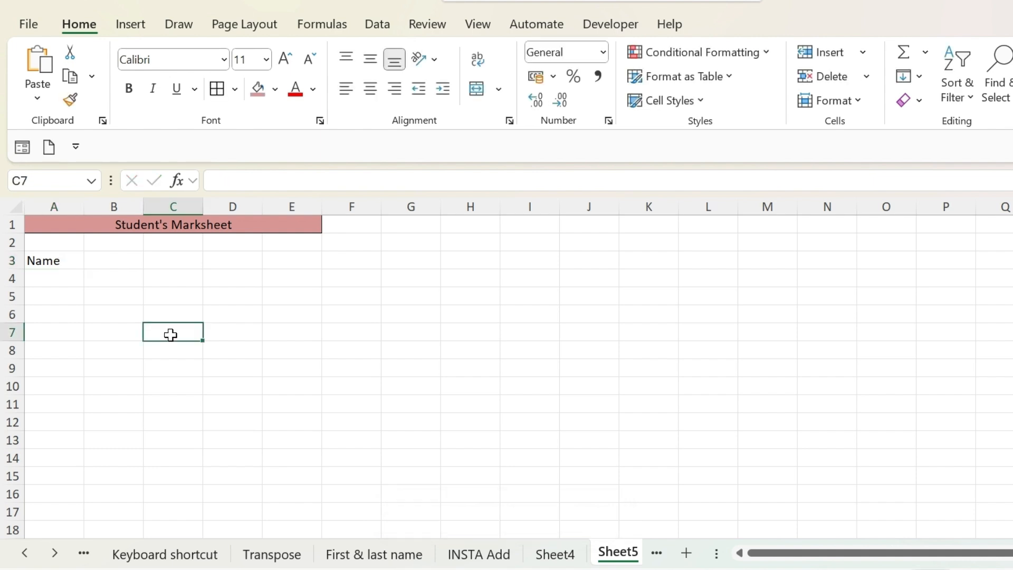
# Enter the column headers "Class", "Roll No" and "Total Marks" in cells B3, C3 and D3
pyautogui.click(74, 264)
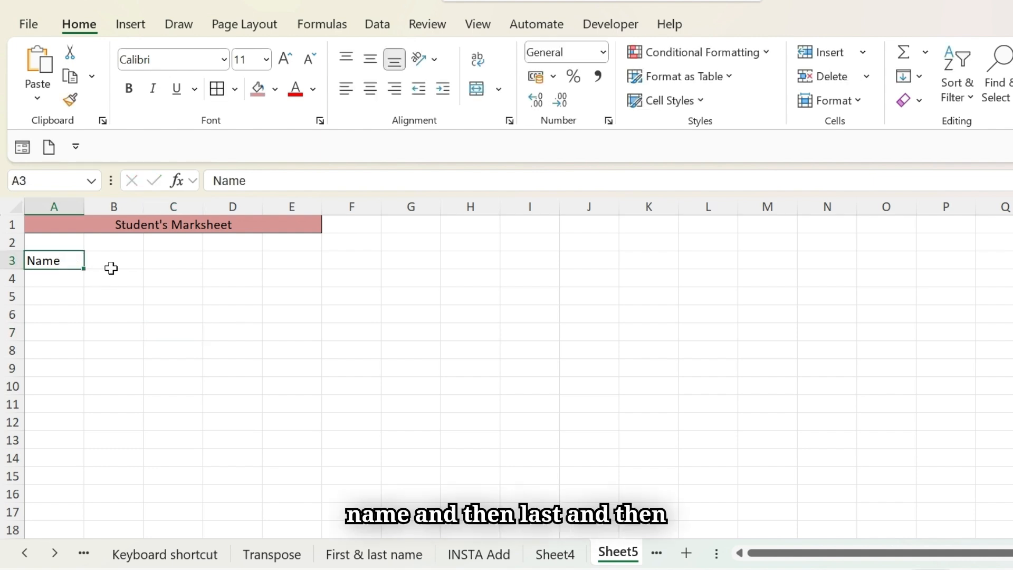
pyautogui.click(101, 268)
pyautogui.write('Class')
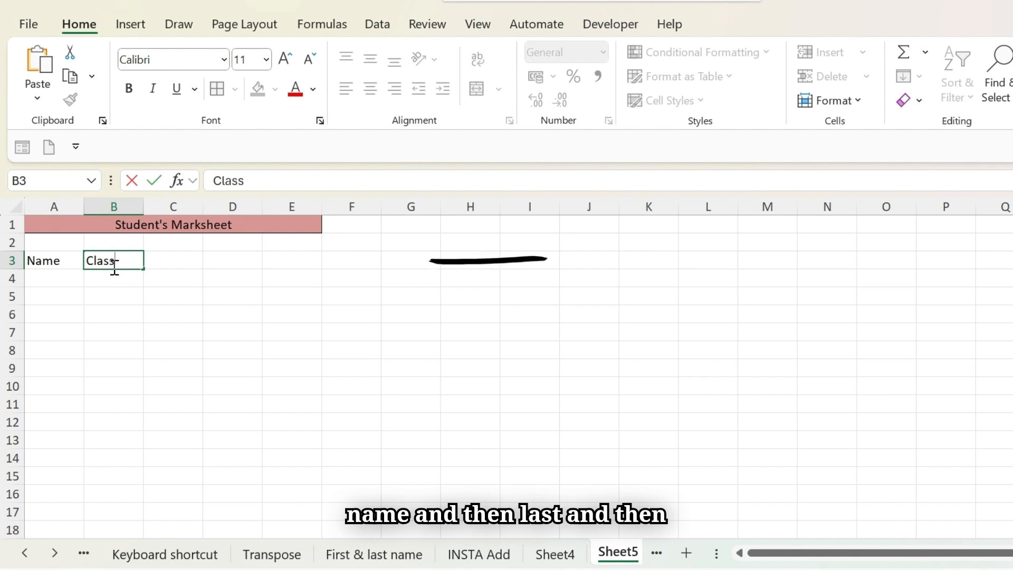
pyautogui.press('Tab')
pyautogui.write('Roll ')
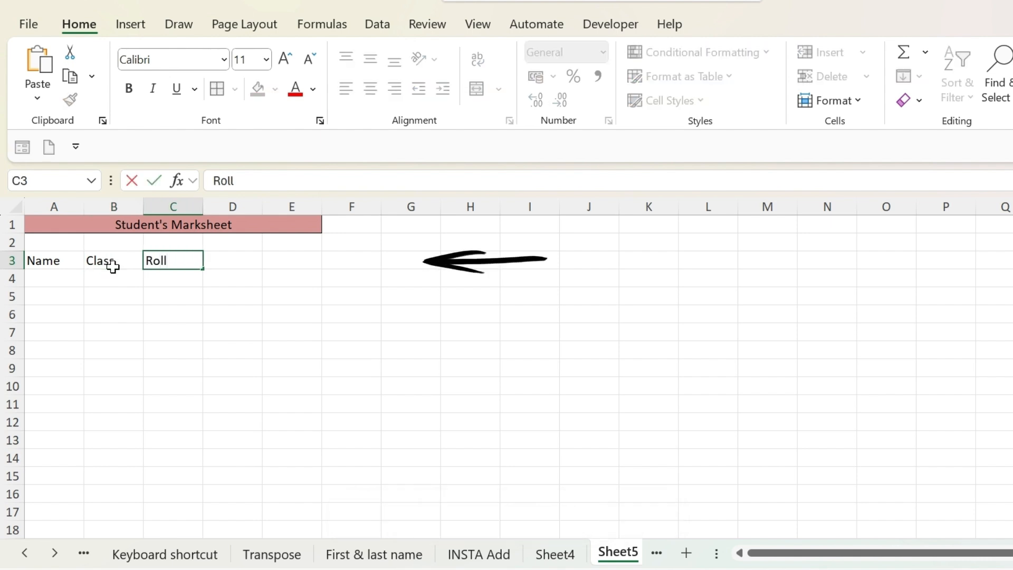
pyautogui.write('No')
pyautogui.press('Tab')
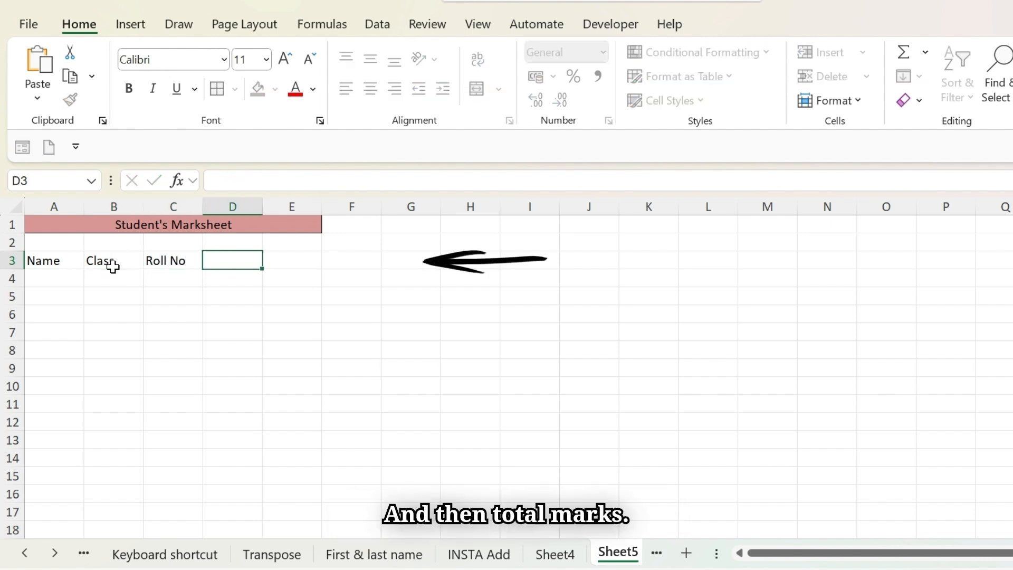
pyautogui.write('Total Marks')
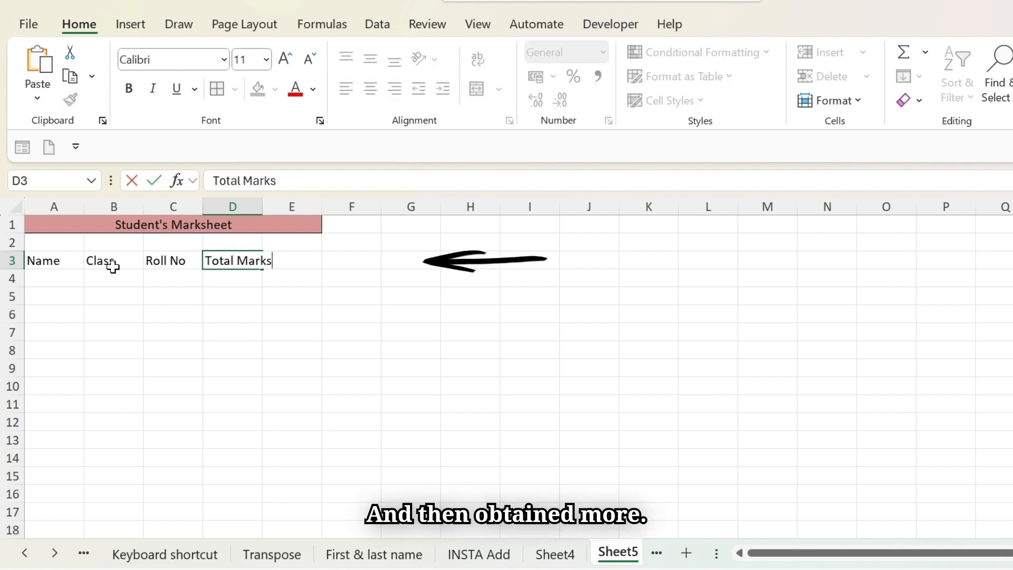
pyautogui.press('Tab')
# Enter the column header "Obtained Marks" in cell E3
pyautogui.write('Ibta')
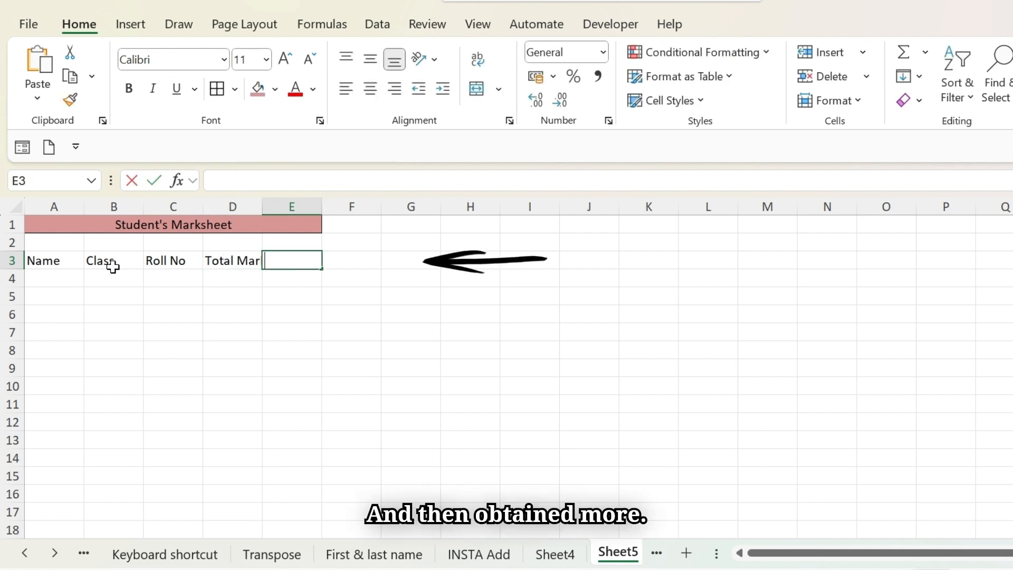
pyautogui.press('BackSpace')
pyautogui.press('BackSpace')
pyautogui.press('BackSpace')
pyautogui.press('BackSpace')
pyautogui.write('Ob')
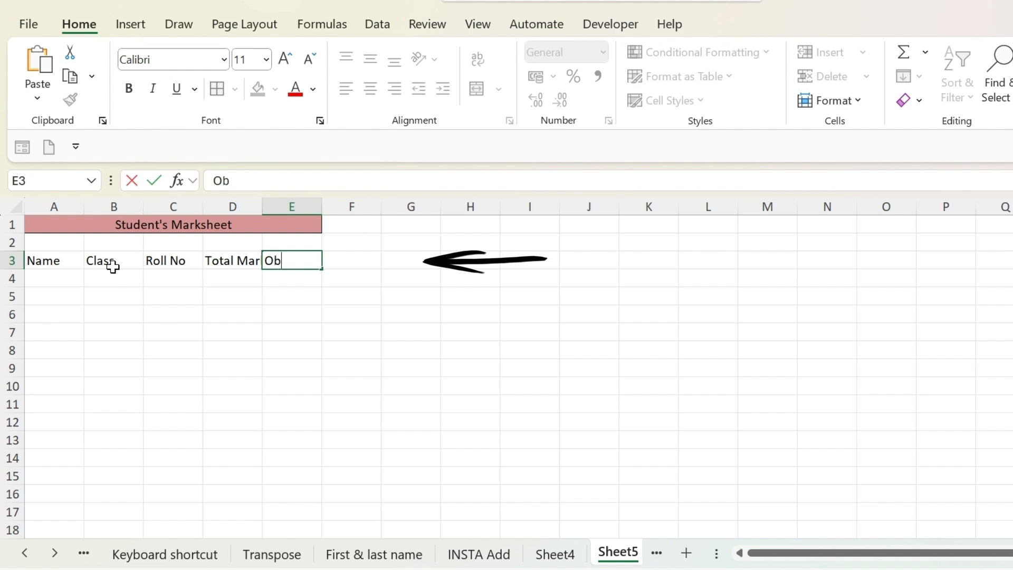
pyautogui.write('tained Marks')
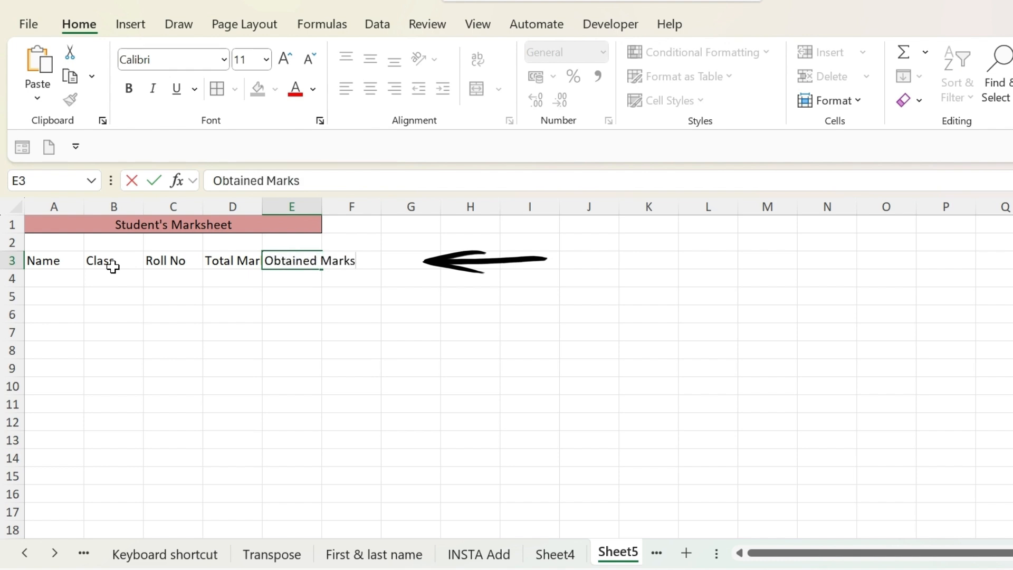
pyautogui.click(222, 394)
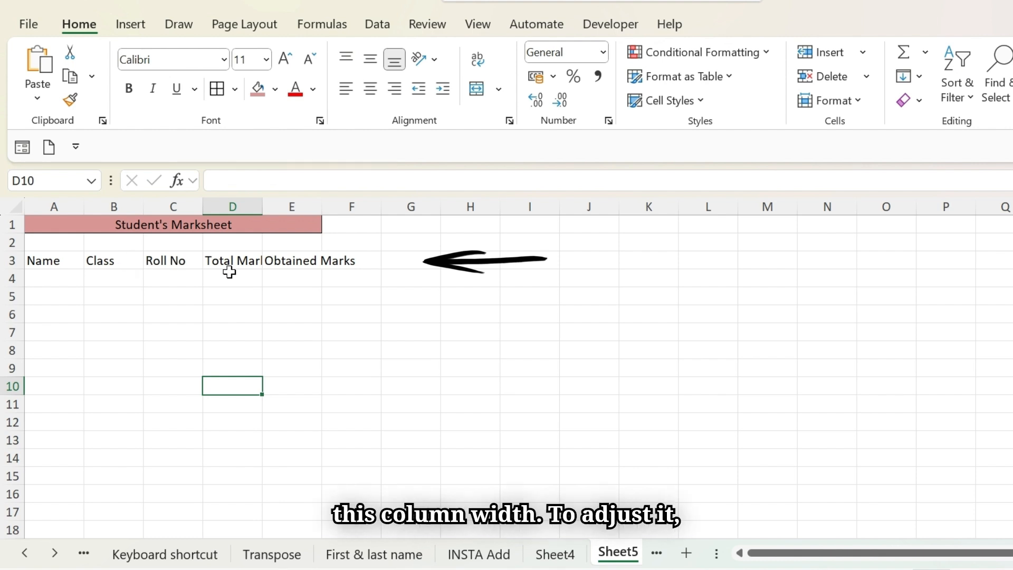
# AutoFit the column widths across the entire sheet
pyautogui.click(19, 206)
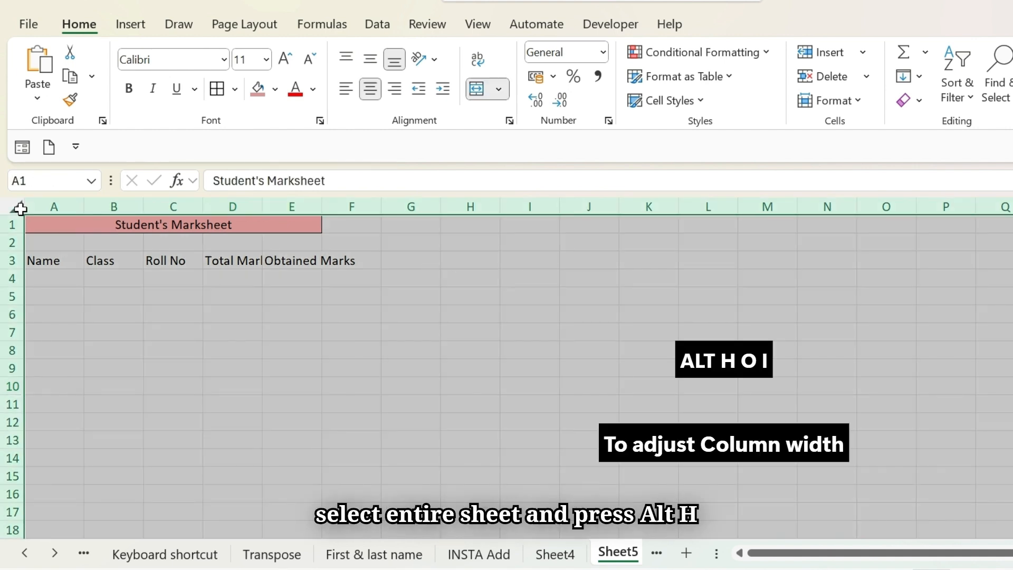
pyautogui.press('alt')
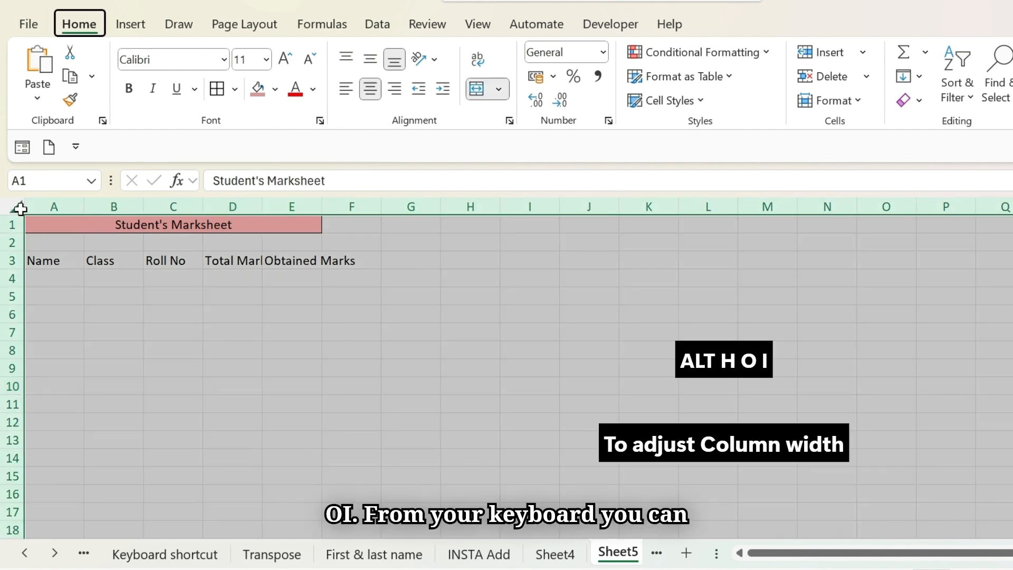
pyautogui.press('h')
pyautogui.press('o')
pyautogui.press('i')
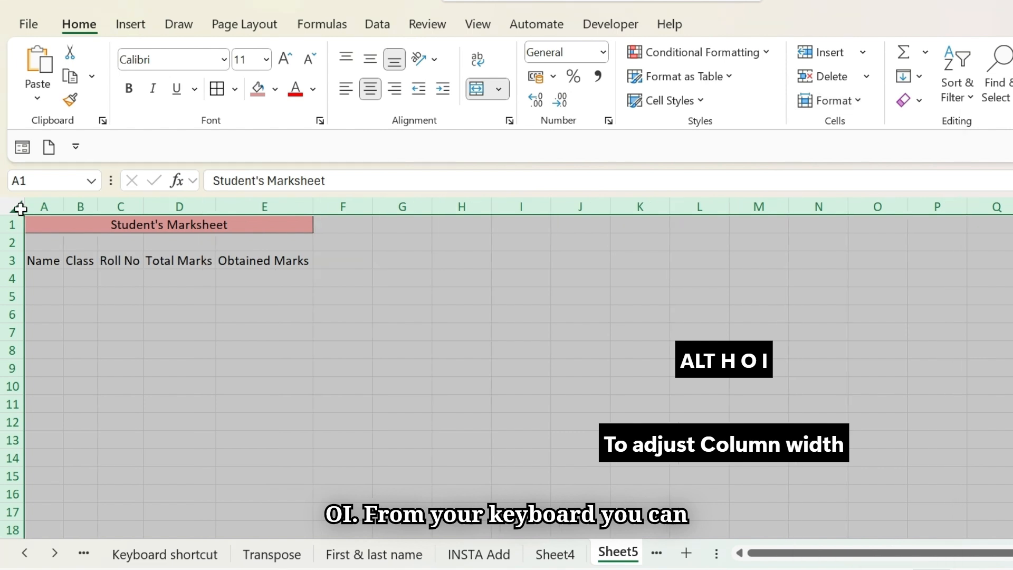
pyautogui.click(164, 301)
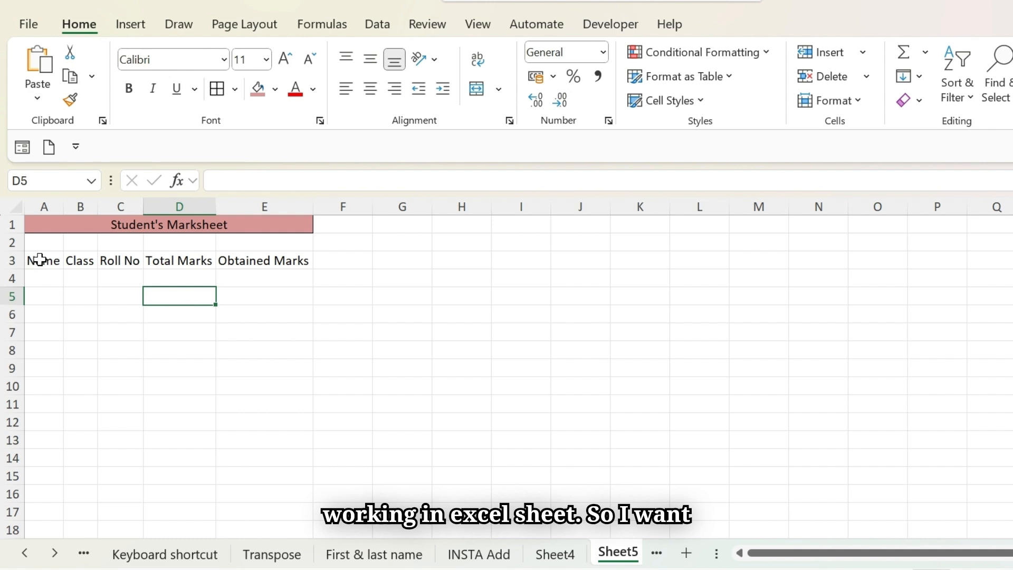
# Apply all borders to the header cells A3:E3
pyautogui.moveTo(40, 259); pyautogui.dragTo(284, 261)
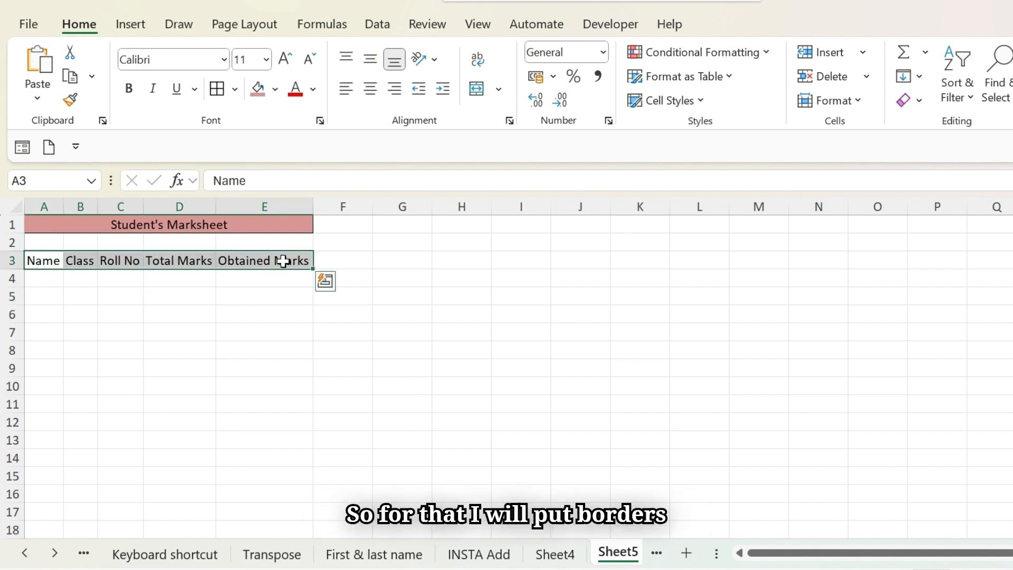
pyautogui.click(223, 93)
pyautogui.click(334, 351)
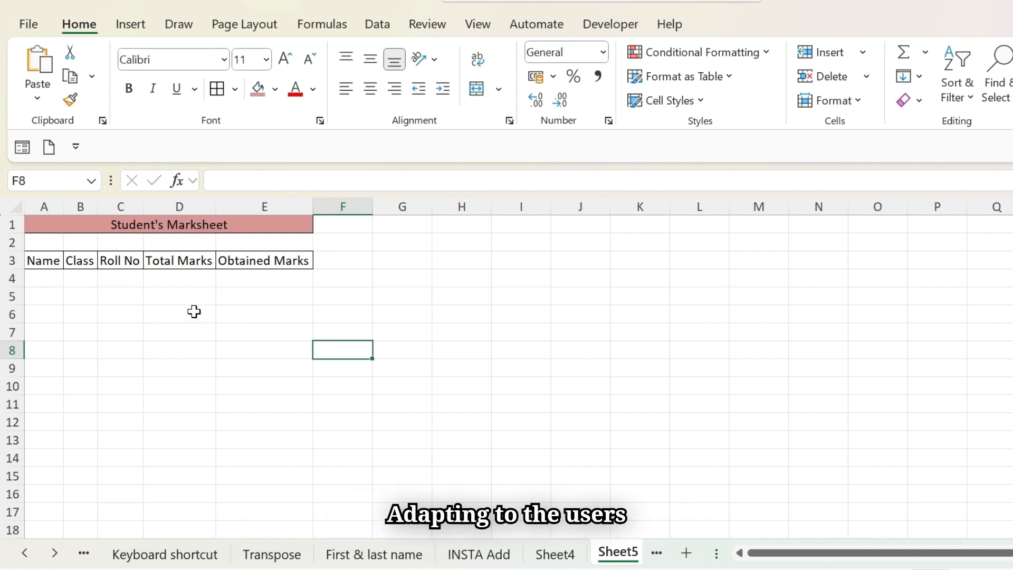
pyautogui.click(40, 275)
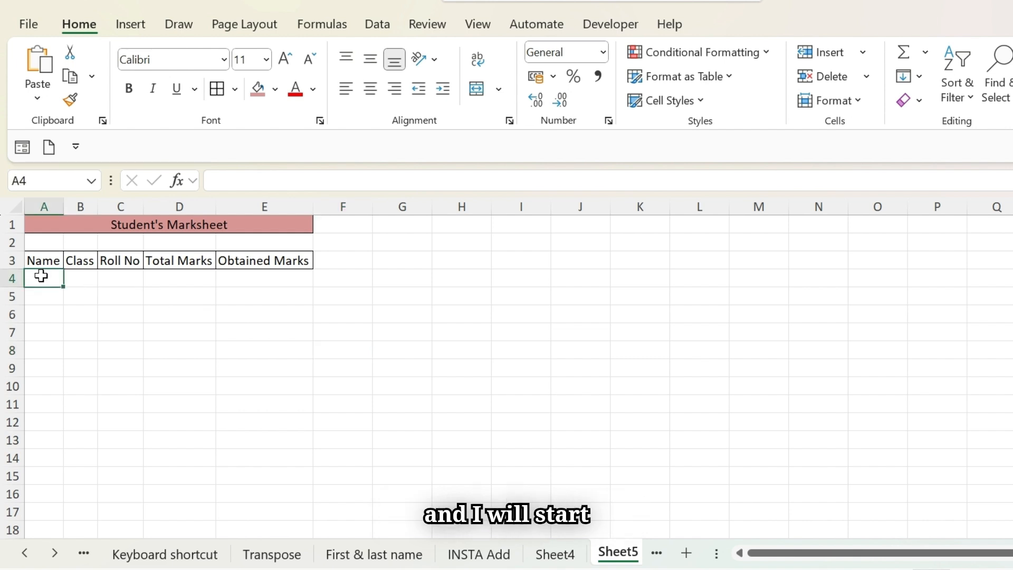
pyautogui.click(95, 315)
pyautogui.click(46, 277)
pyautogui.click(50, 333)
pyautogui.click(54, 369)
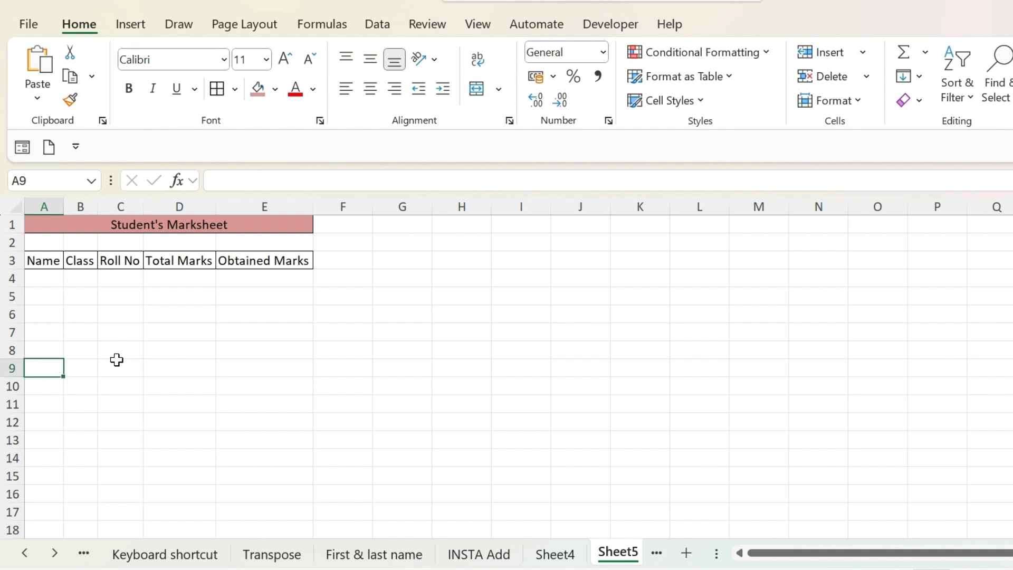
pyautogui.click(27, 274)
pyautogui.write('Rma')
pyautogui.press('BackSpace')
pyautogui.press('BackSpace')
pyautogui.write('am')
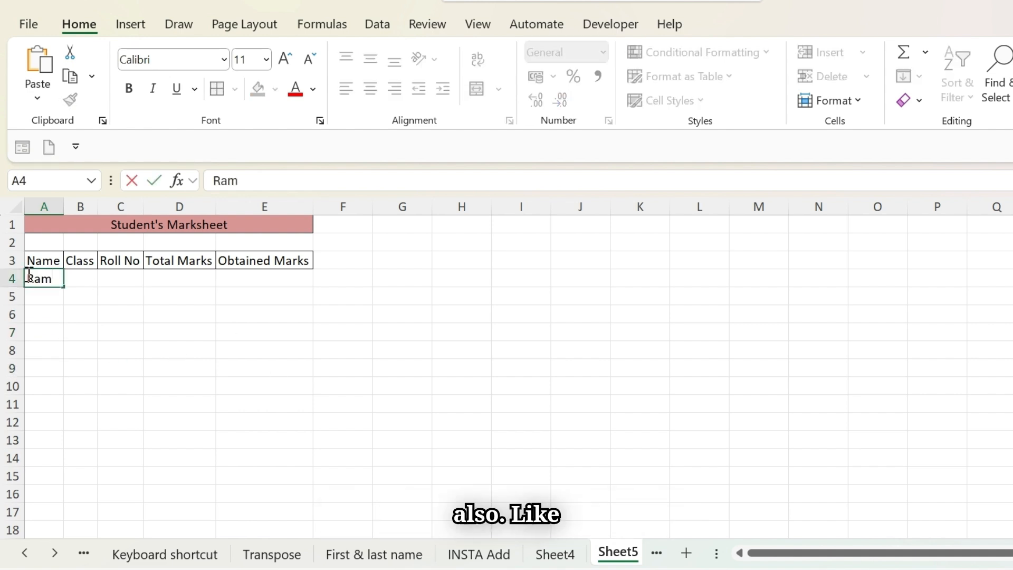
pyautogui.press('Tab')
pyautogui.write('3rd')
pyautogui.press('Tab')
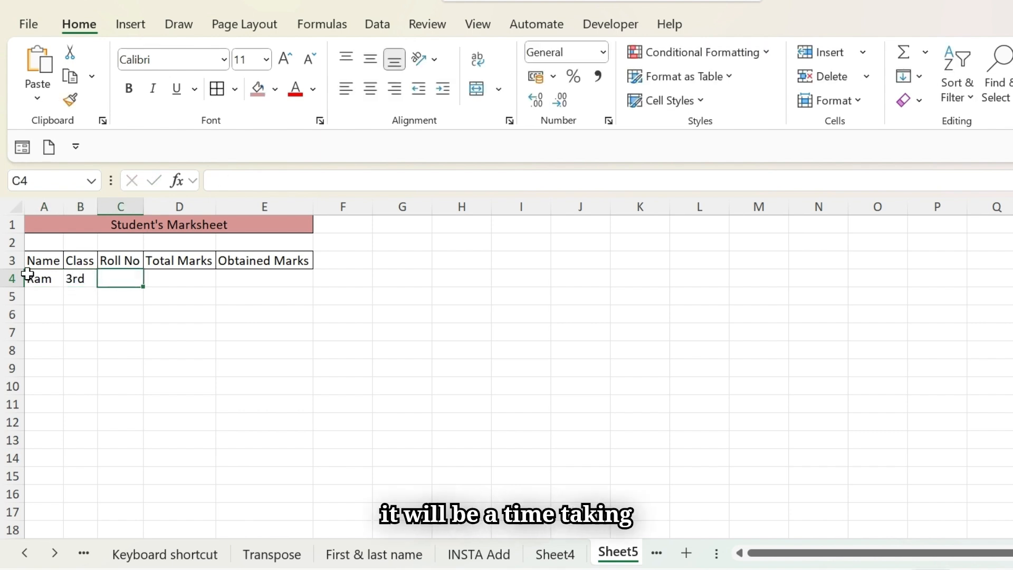
pyautogui.write('!13')
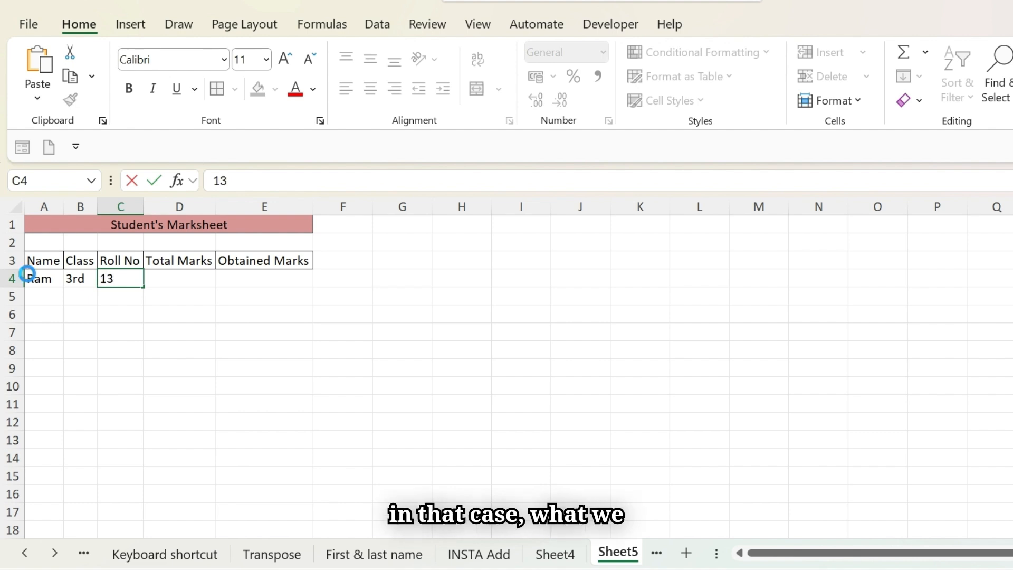
pyautogui.press('Escape')
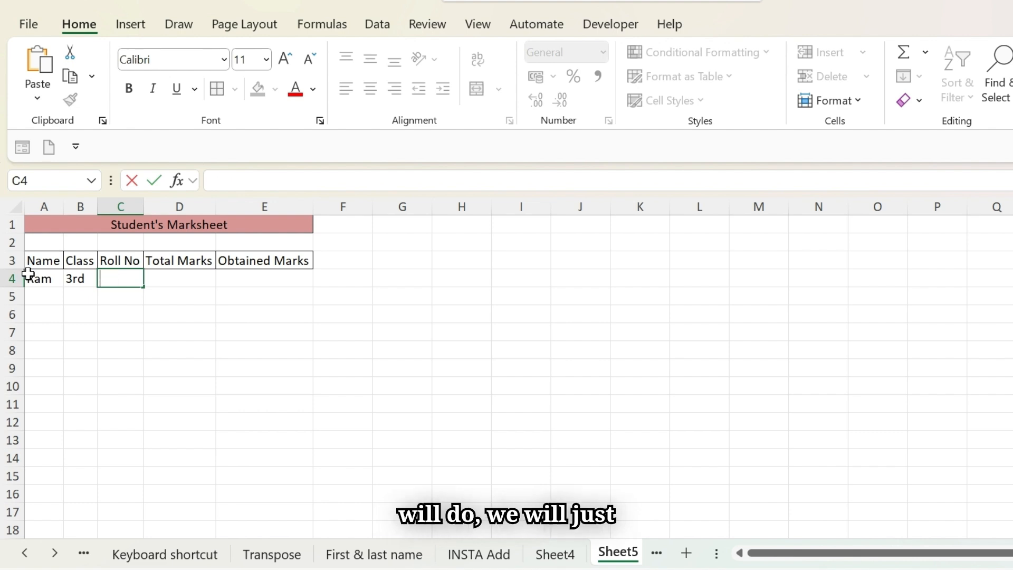
pyautogui.moveTo(33, 277); pyautogui.dragTo(93, 282)
pyautogui.press('Delete')
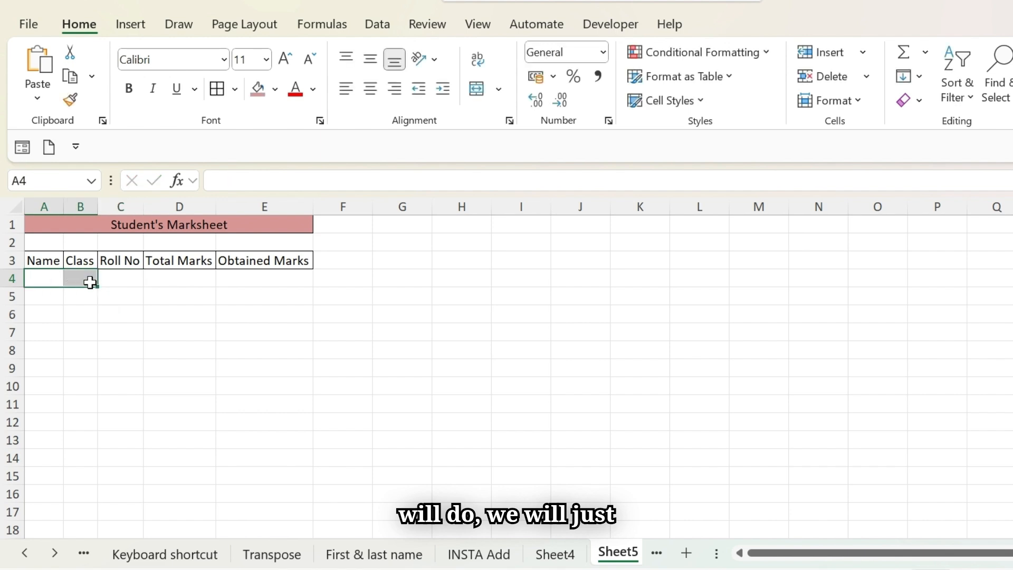
# Open the data entry form for the headers A3:E3, using the first row of the selection as column labels
pyautogui.click(42, 258)
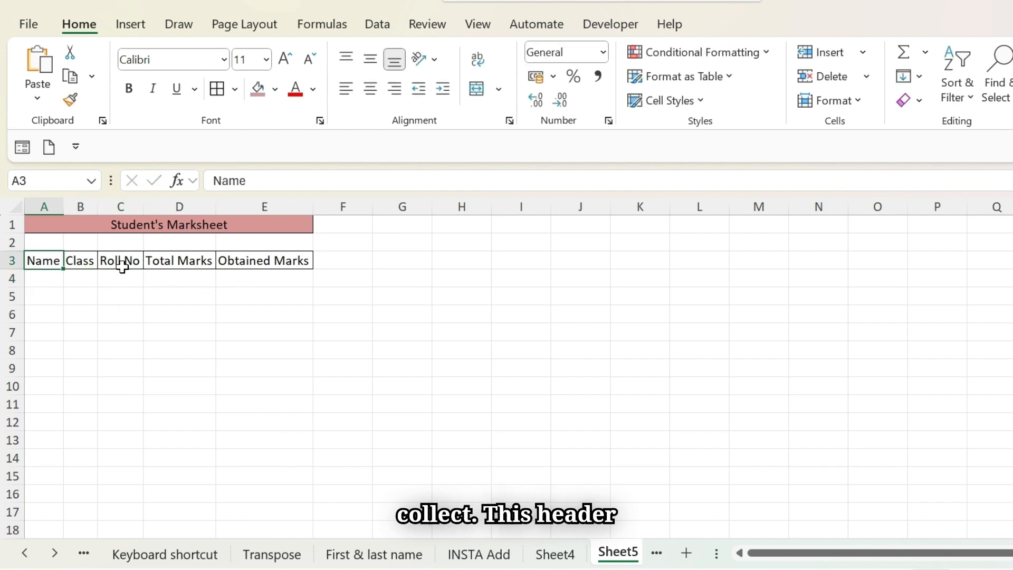
pyautogui.moveTo(48, 261); pyautogui.dragTo(278, 253)
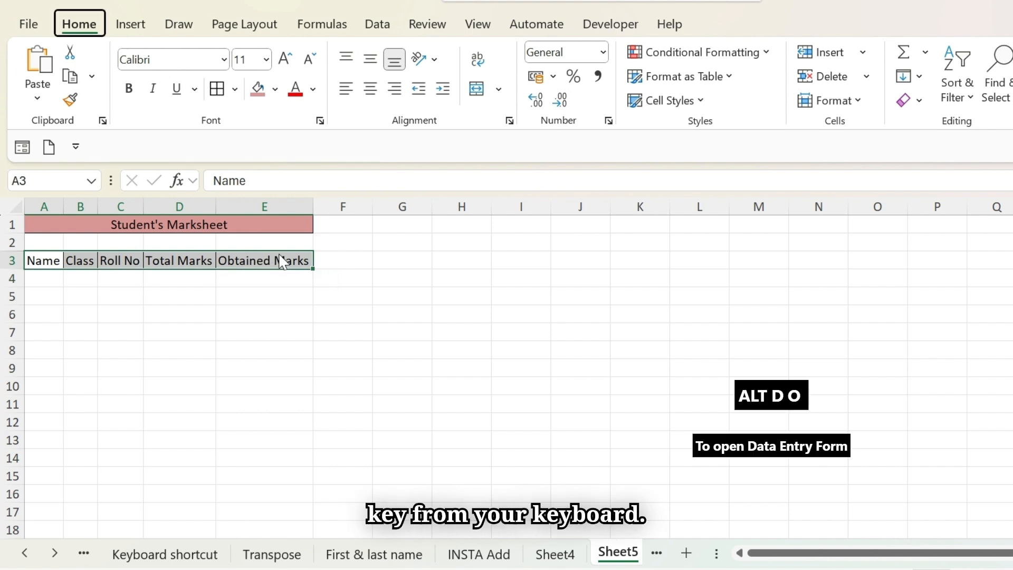
pyautogui.press('alt')
pyautogui.press('d')
pyautogui.press('o')
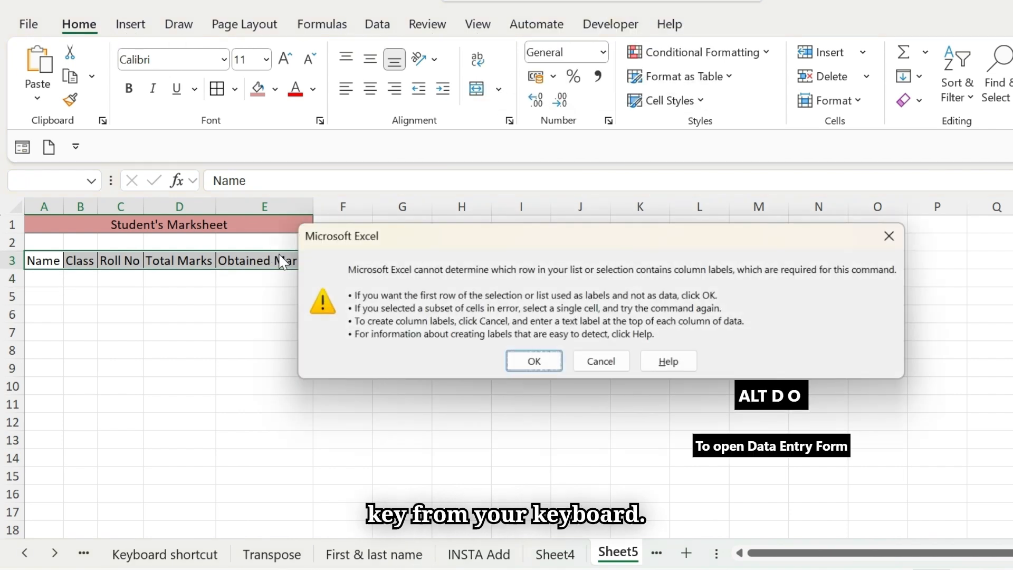
pyautogui.click(535, 362)
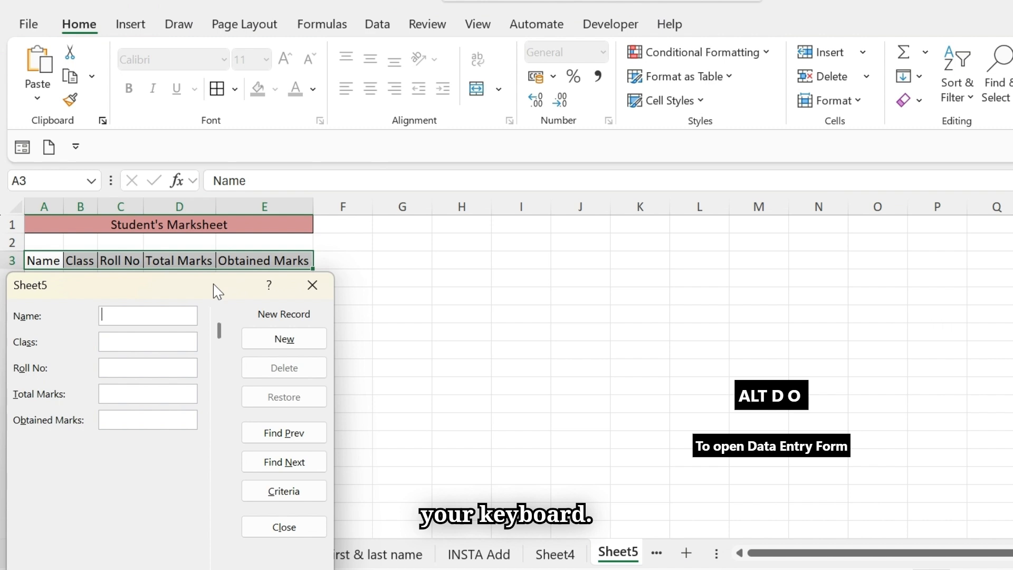
pyautogui.moveTo(217, 291); pyautogui.dragTo(232, 281)
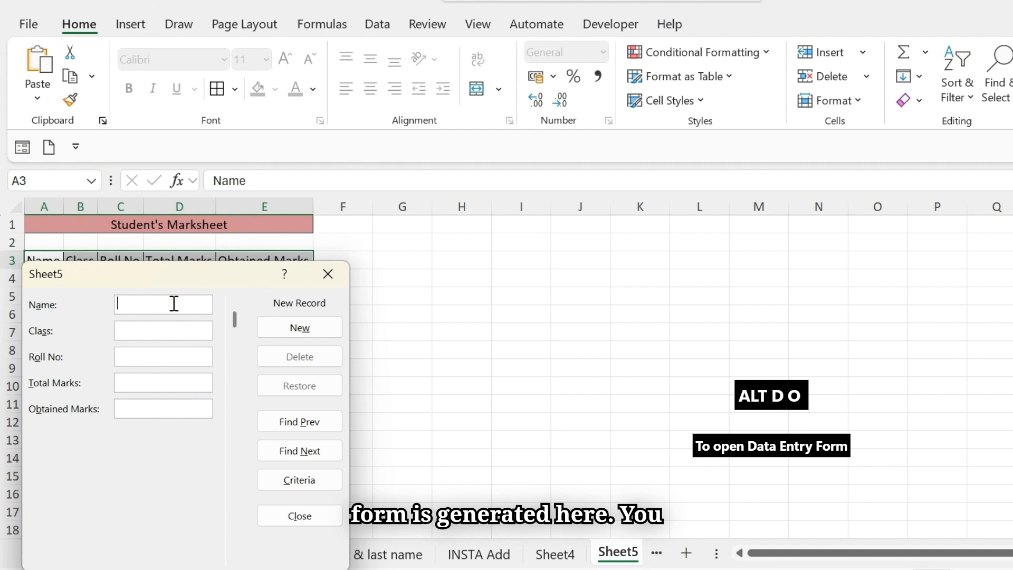
# Add the first student's record in the form: student's name, class 3rd, roll number 14, total marks 500 and obtained marks 320
pyautogui.write('Ram')
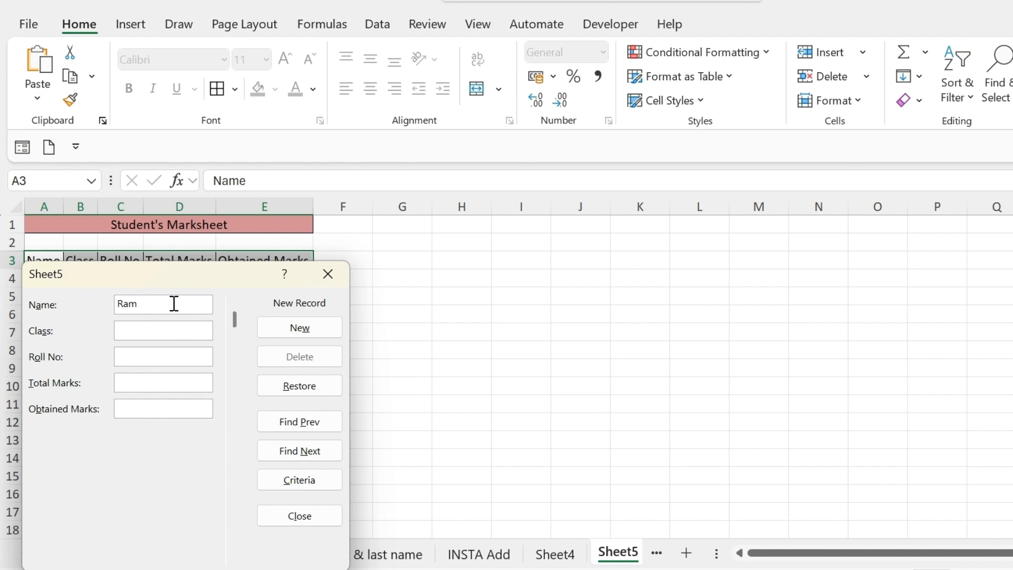
pyautogui.write('3rd')
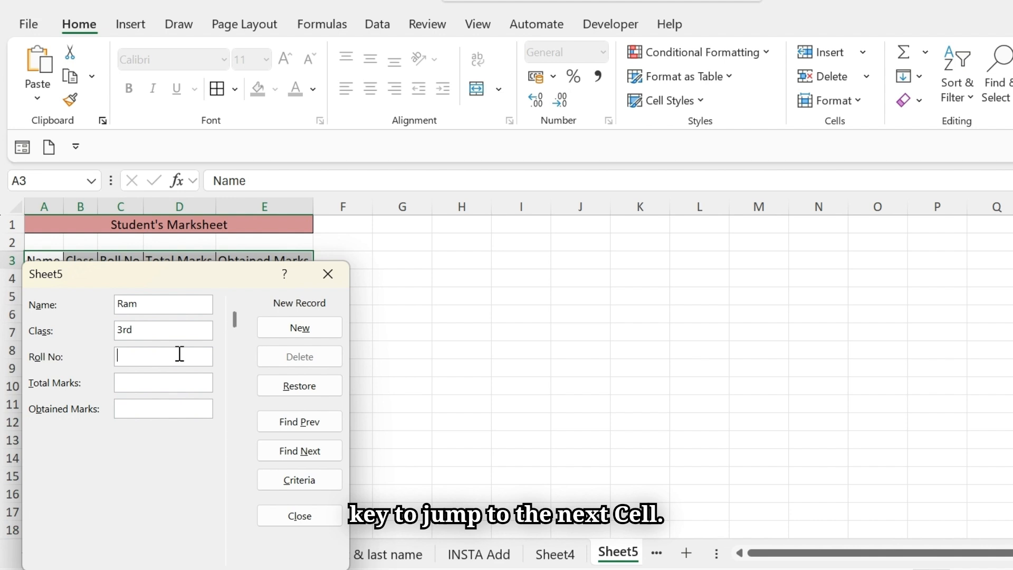
pyautogui.write('14')
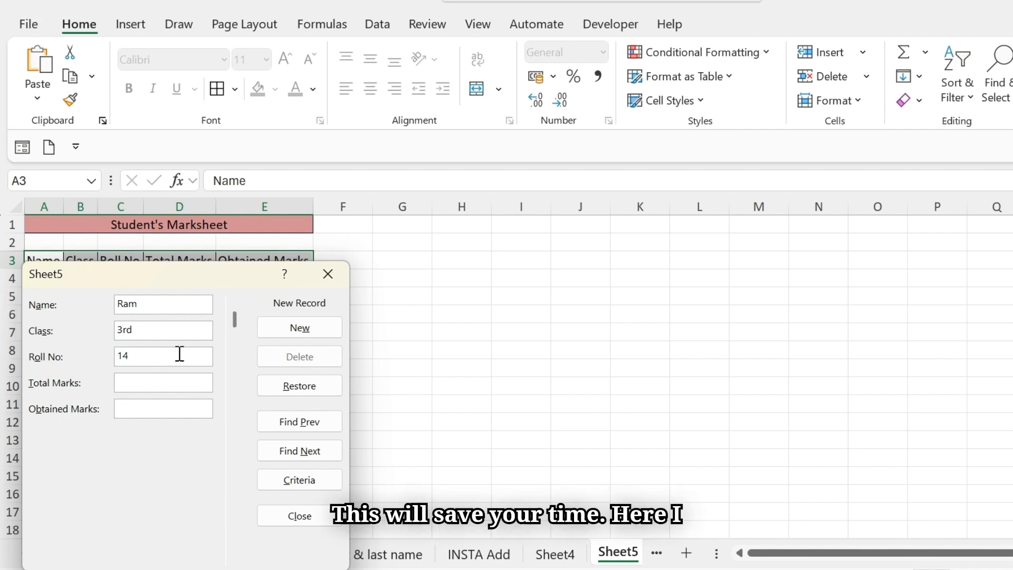
pyautogui.write('500')
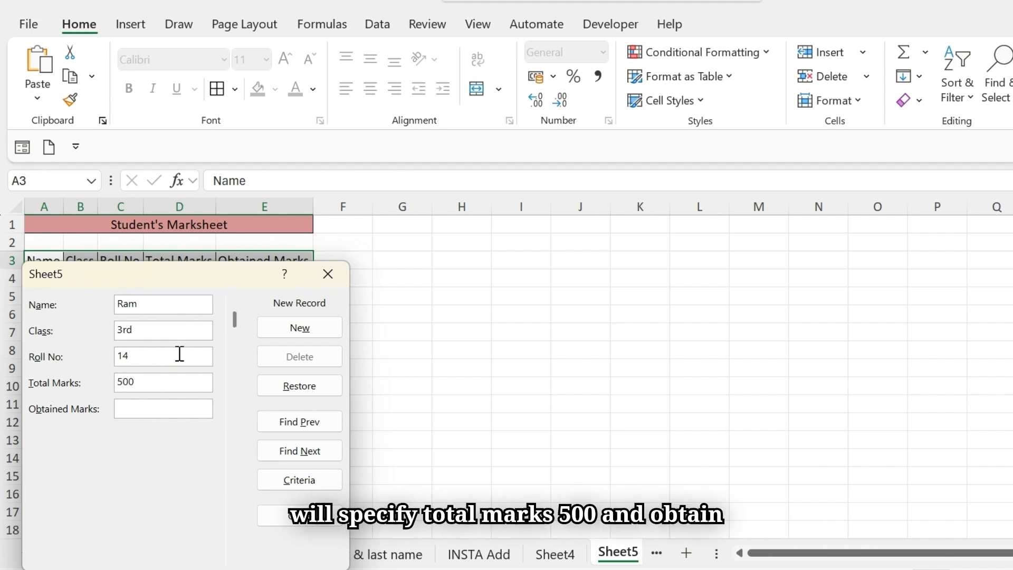
pyautogui.press('Tab')
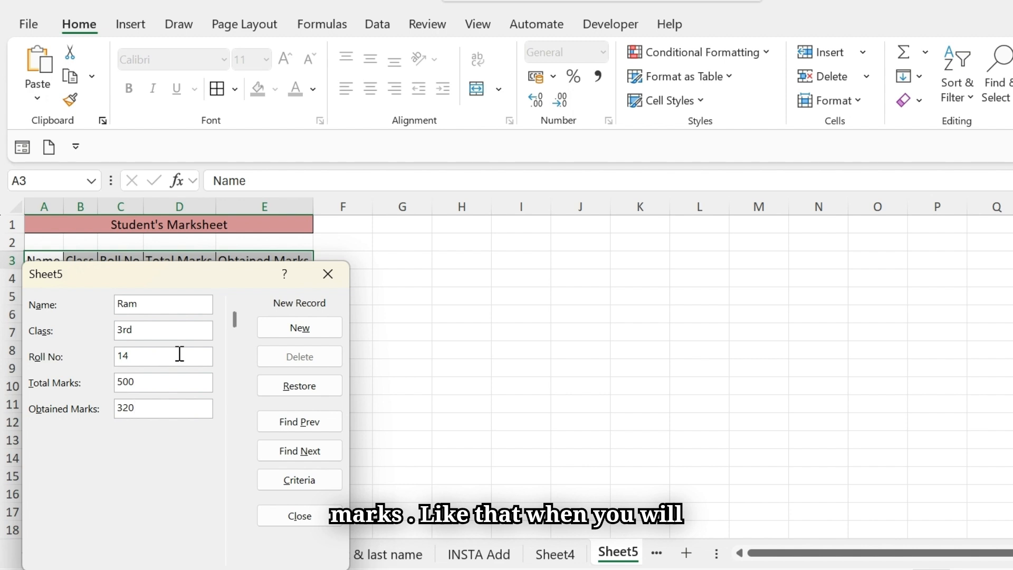
pyautogui.click(294, 334)
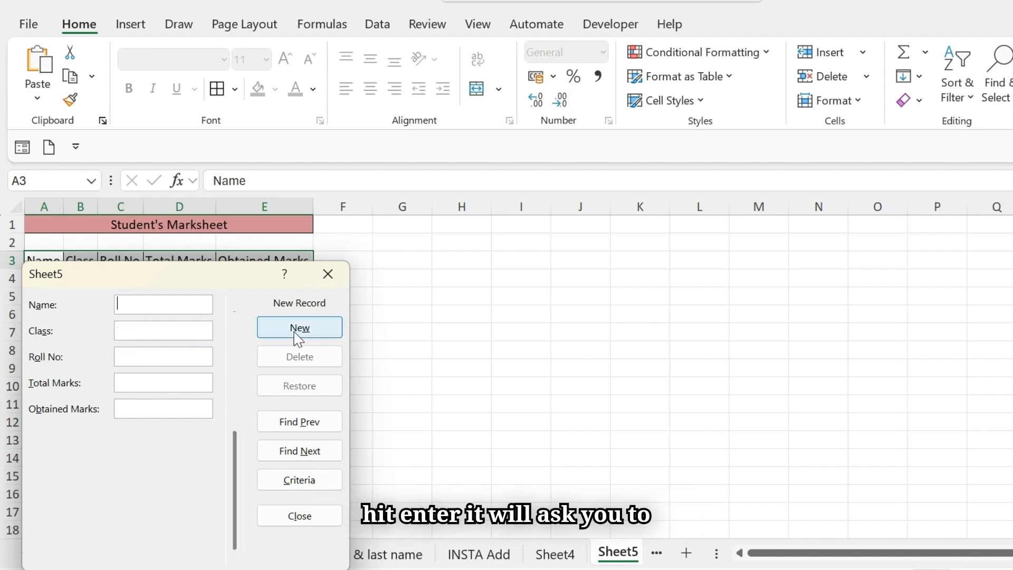
# Add the second student's record: student's name, class 4th, roll number 15, total marks 500 and obtained marks 345
pyautogui.write('Suresh')
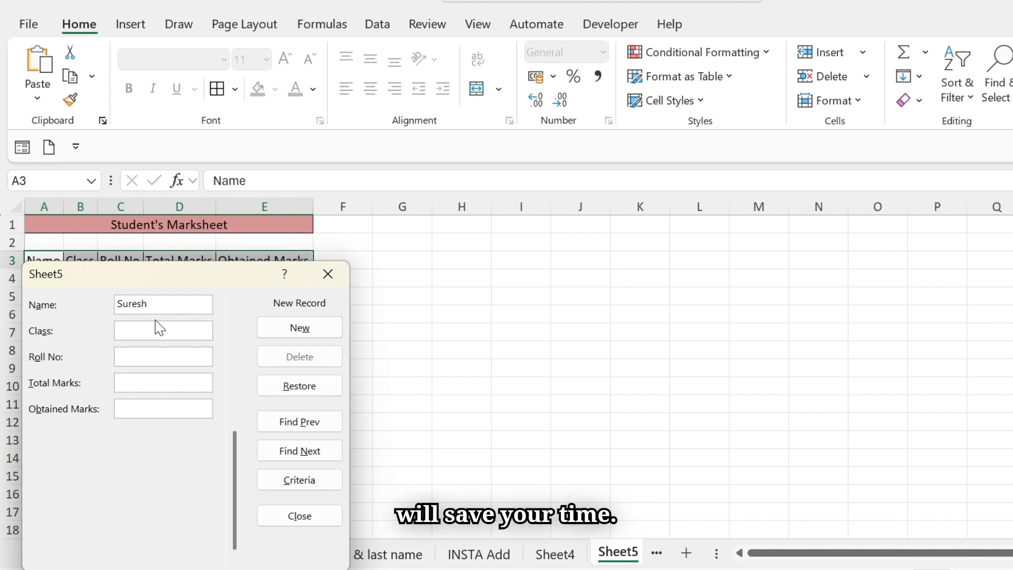
pyautogui.write('th')
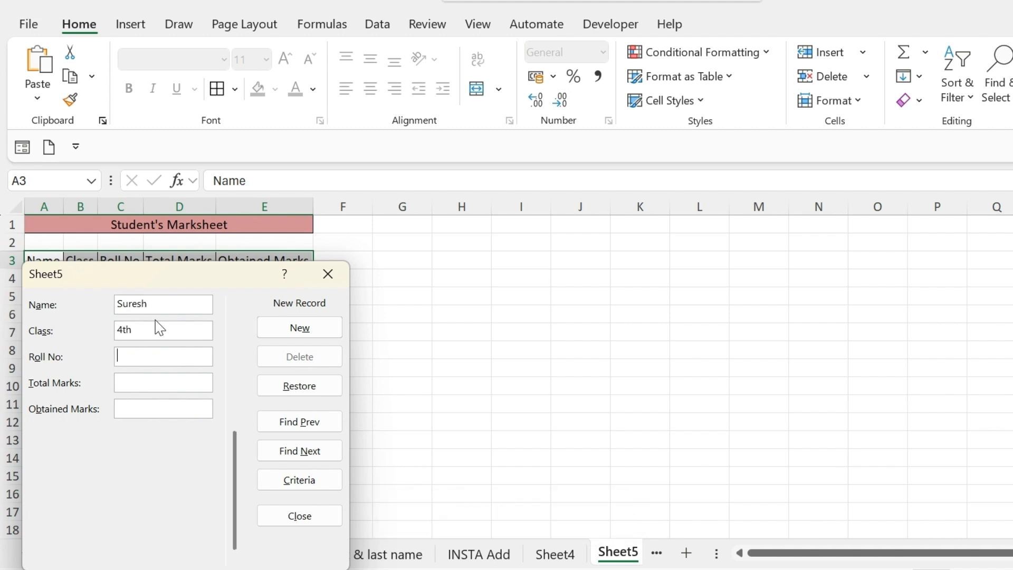
pyautogui.press('Tab')
pyautogui.write('15')
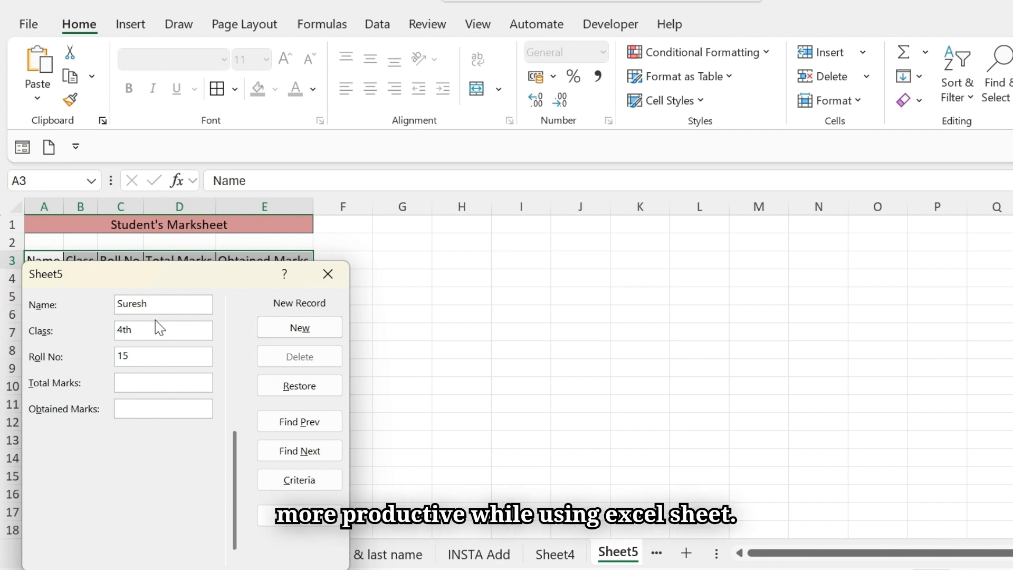
pyautogui.write('5')
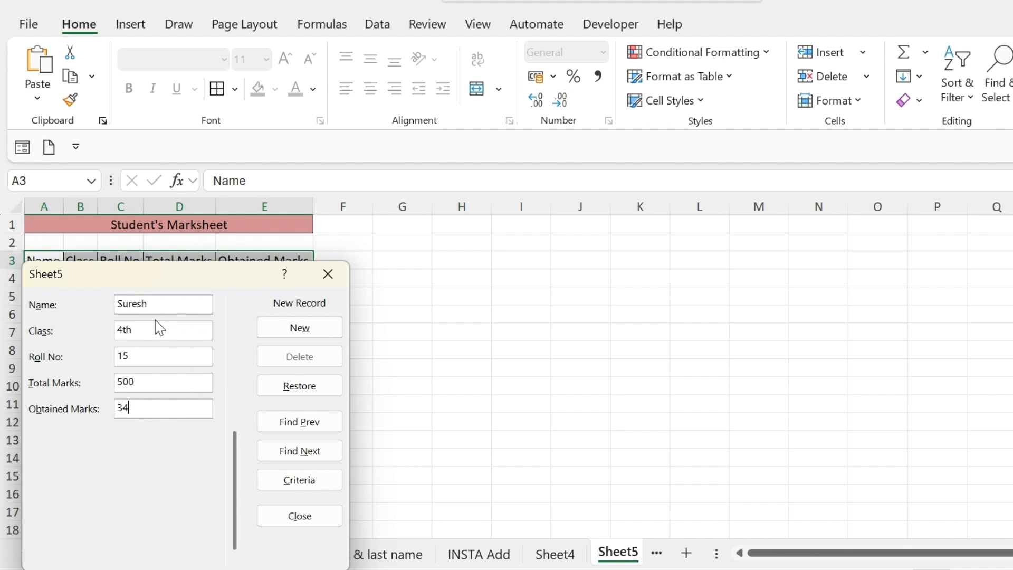
pyautogui.press('Return')
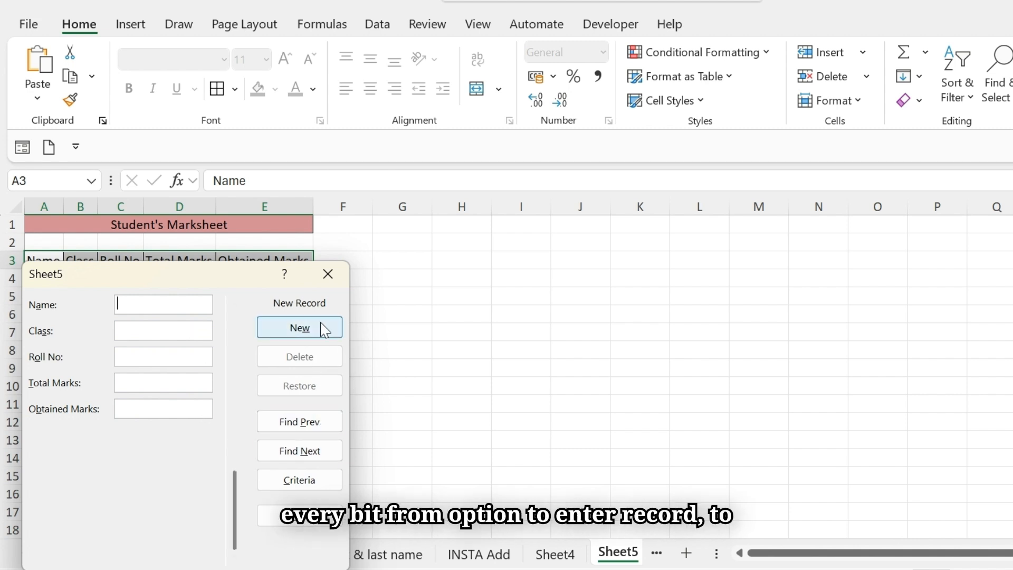
# Browse to the previous and next records in the data entry form and close it
pyautogui.click(330, 427)
pyautogui.click(323, 455)
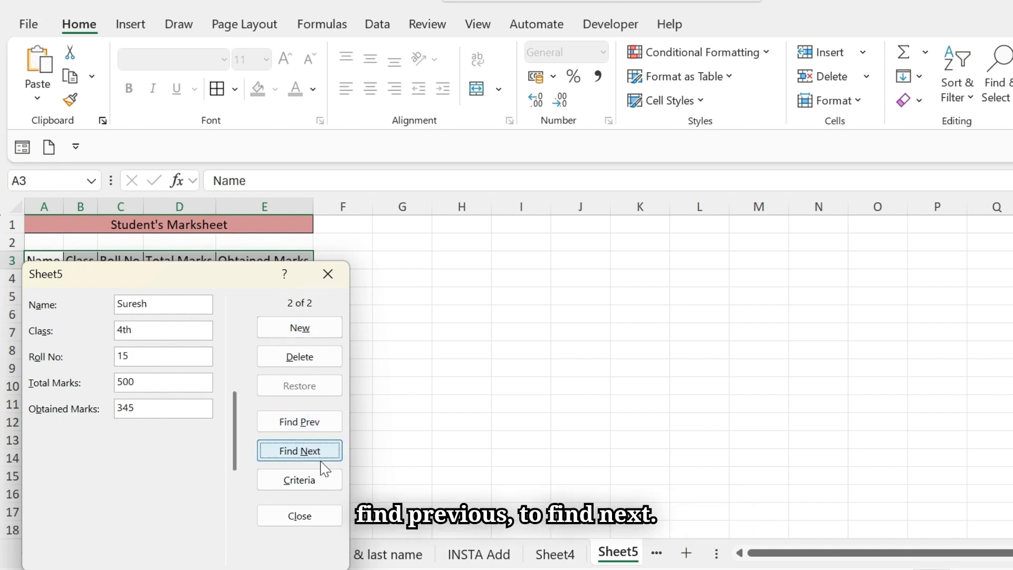
pyautogui.click(307, 520)
pyautogui.click(429, 434)
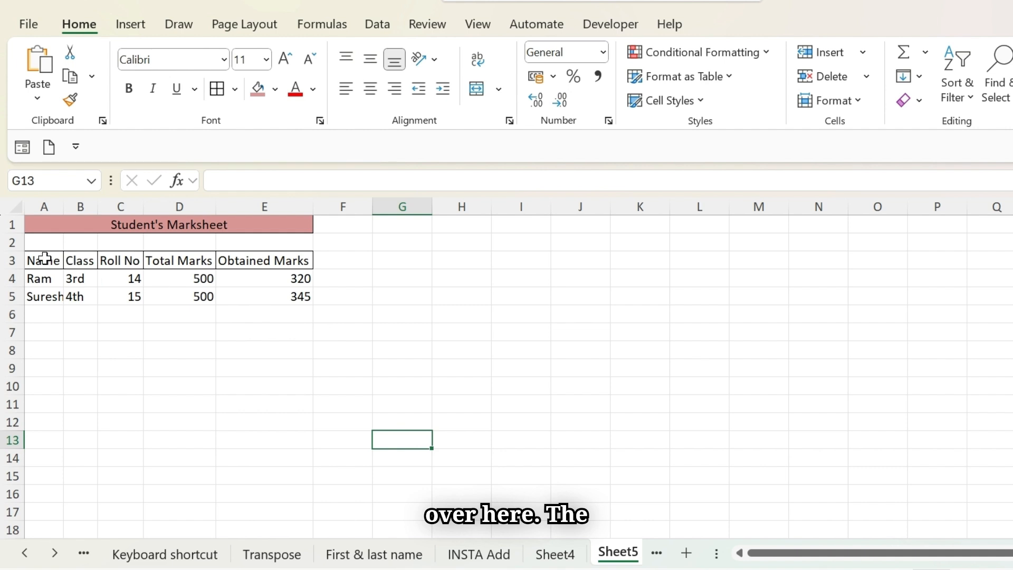
# Apply all borders to the marksheet range A3:E10
pyautogui.moveTo(45, 258); pyautogui.dragTo(293, 394)
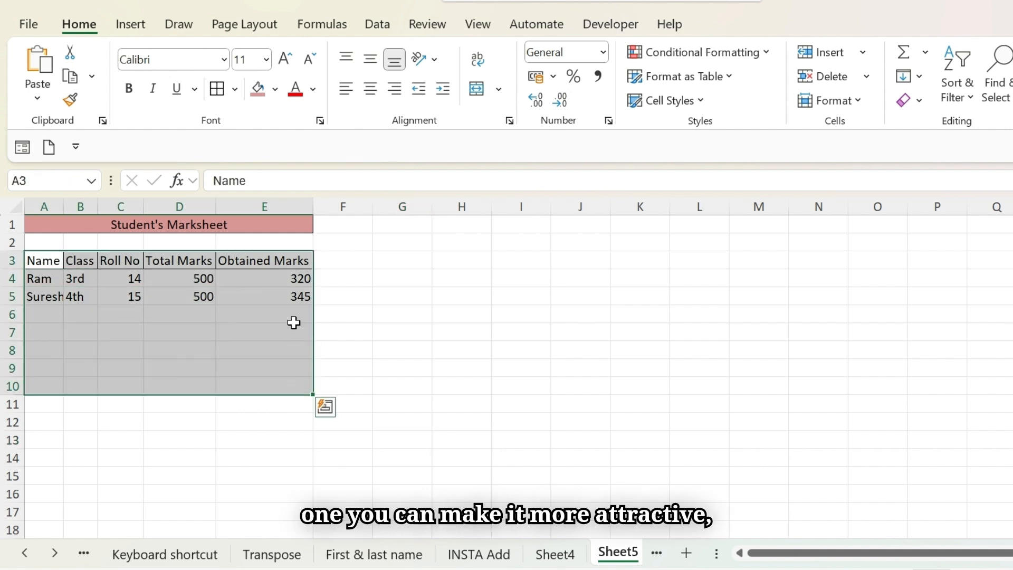
pyautogui.click(217, 89)
pyautogui.click(422, 388)
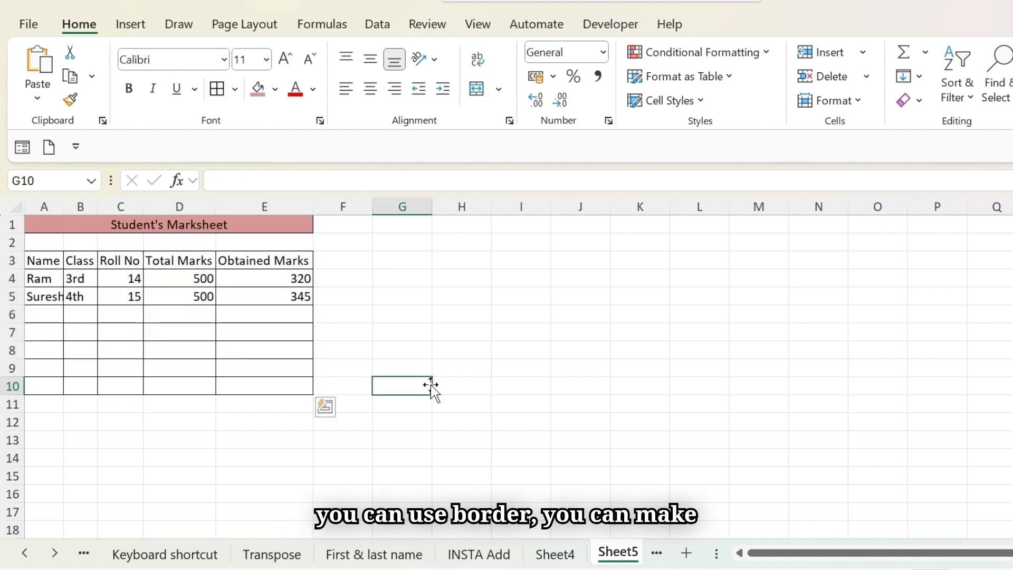
# Fill the header cells A3:E3 with the light cream theme color
pyautogui.moveTo(48, 267); pyautogui.dragTo(262, 263)
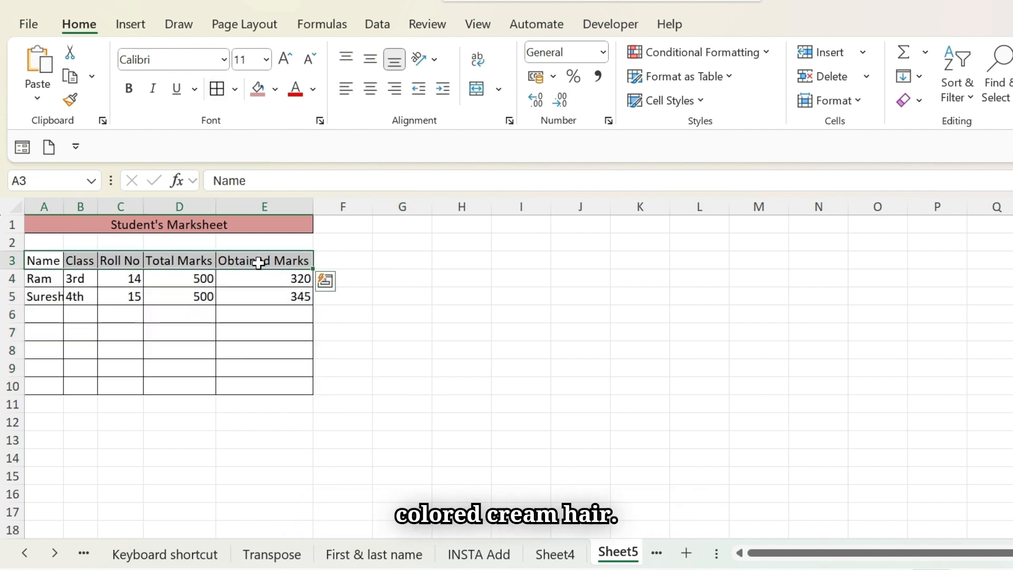
pyautogui.click(274, 89)
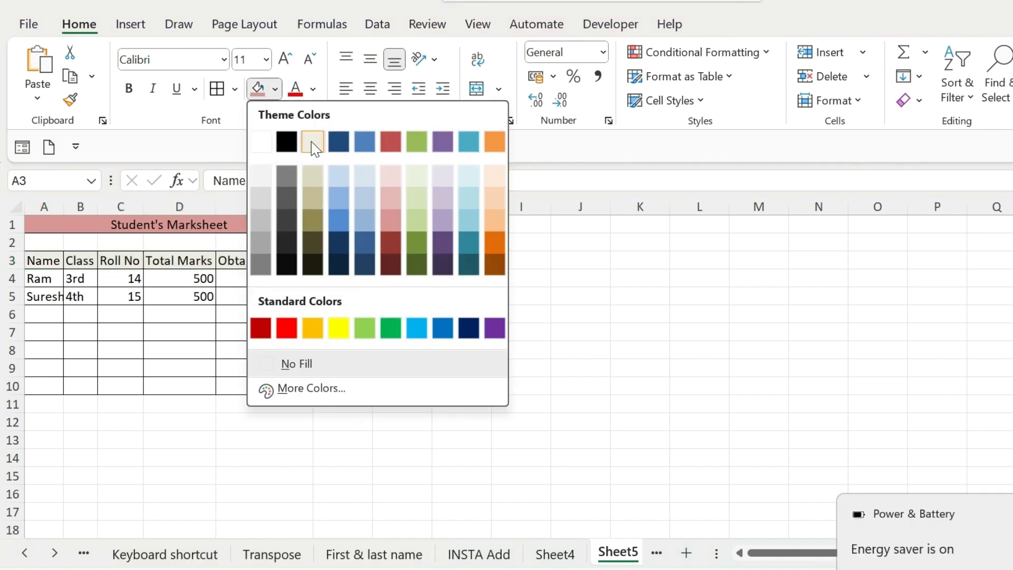
pyautogui.click(312, 80)
pyautogui.click(502, 424)
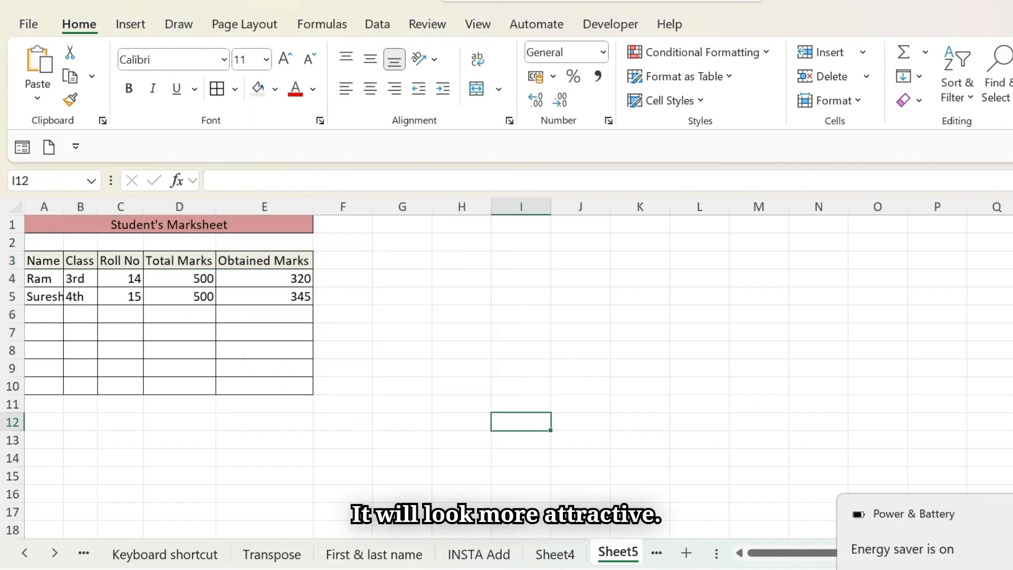
pyautogui.click(750, 385)
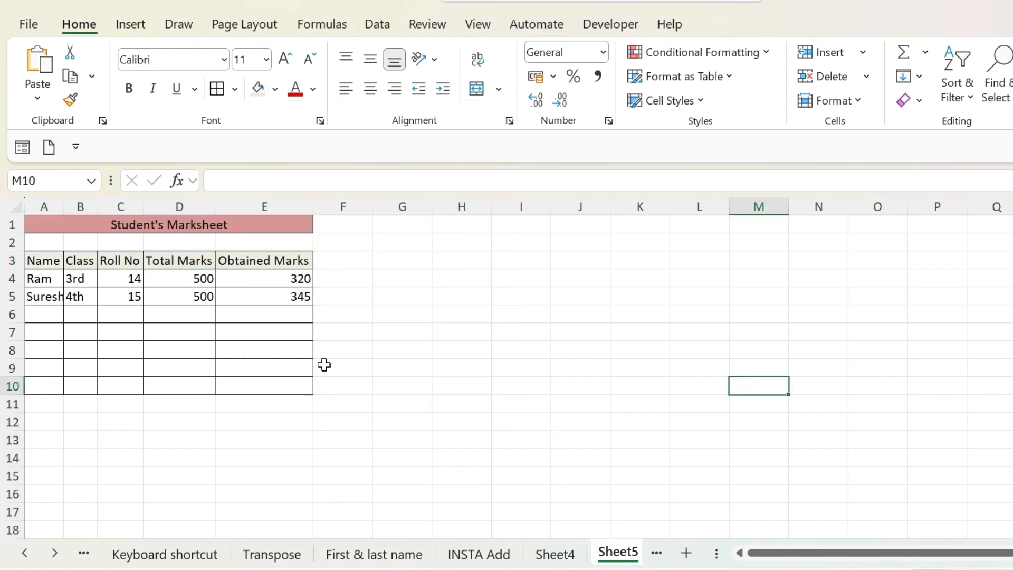
# Enter the column header "Percentage" in cell F3 and AutoFit the width of column F
pyautogui.click(332, 264)
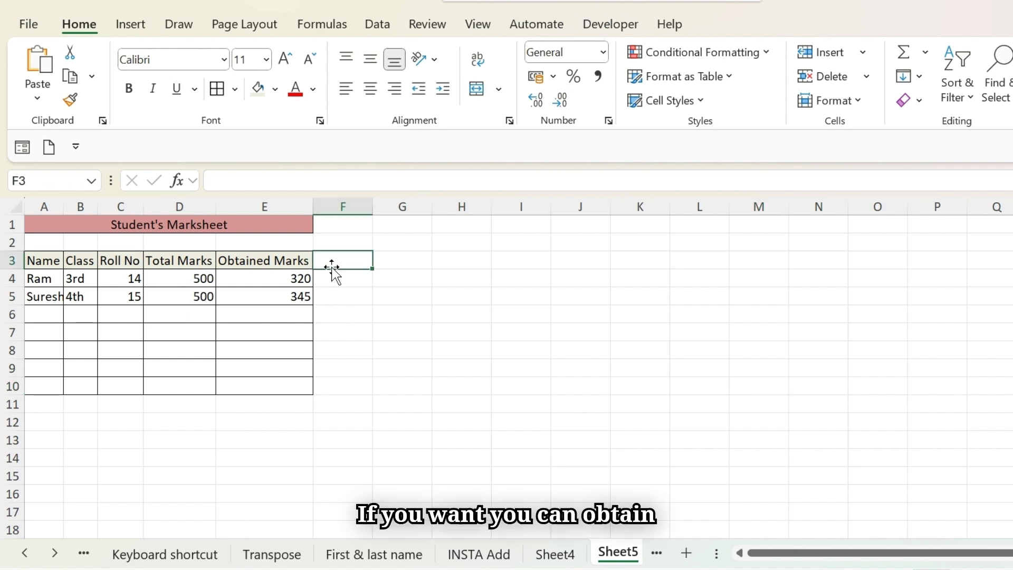
pyautogui.write('Percentage')
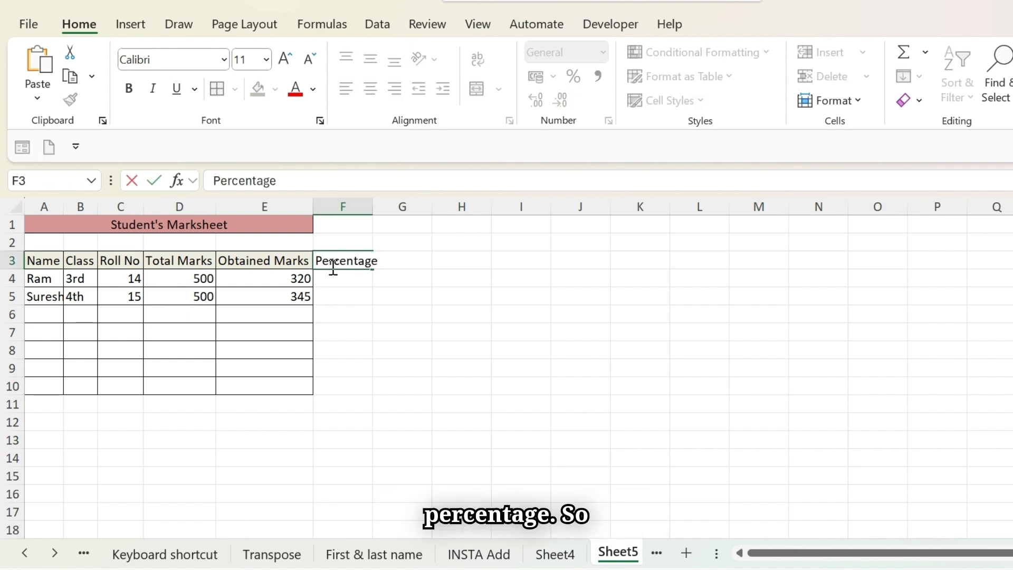
pyautogui.click(464, 420)
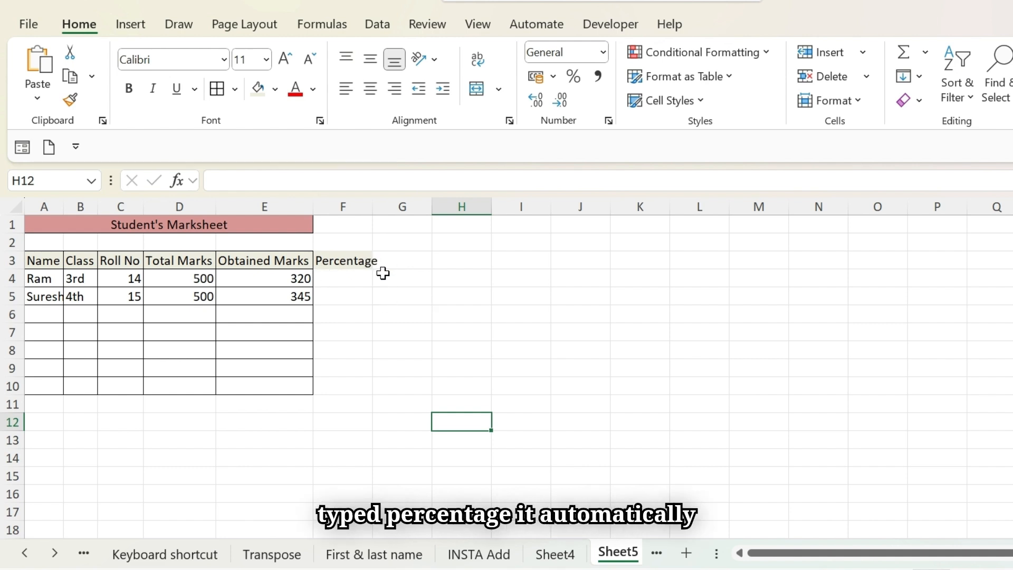
pyautogui.click(374, 203)
pyautogui.doubleClick(373, 203)
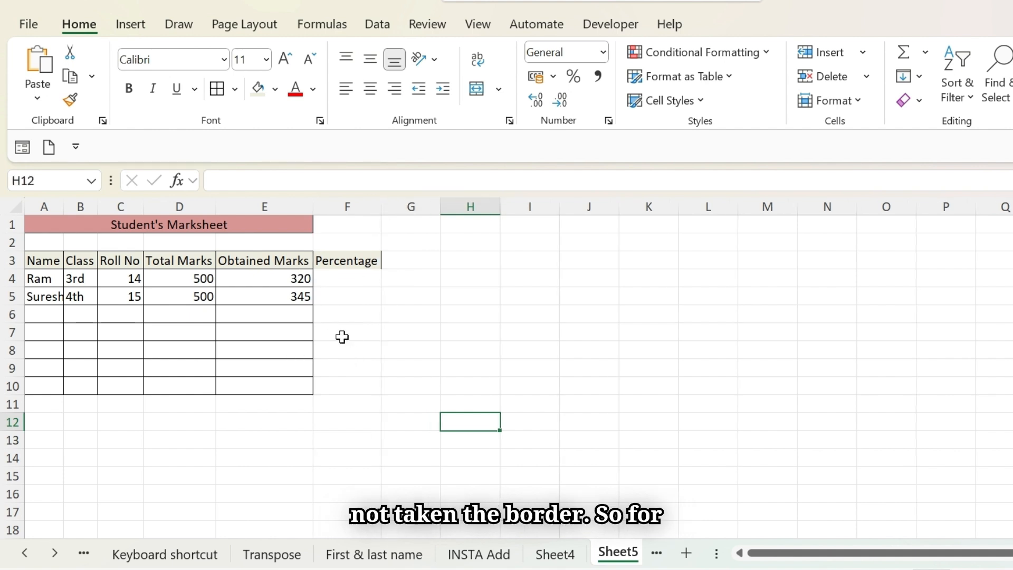
# Copy the formatting of the Obtained Marks column E to the Percentage column F with Format Painter
pyautogui.click(264, 261)
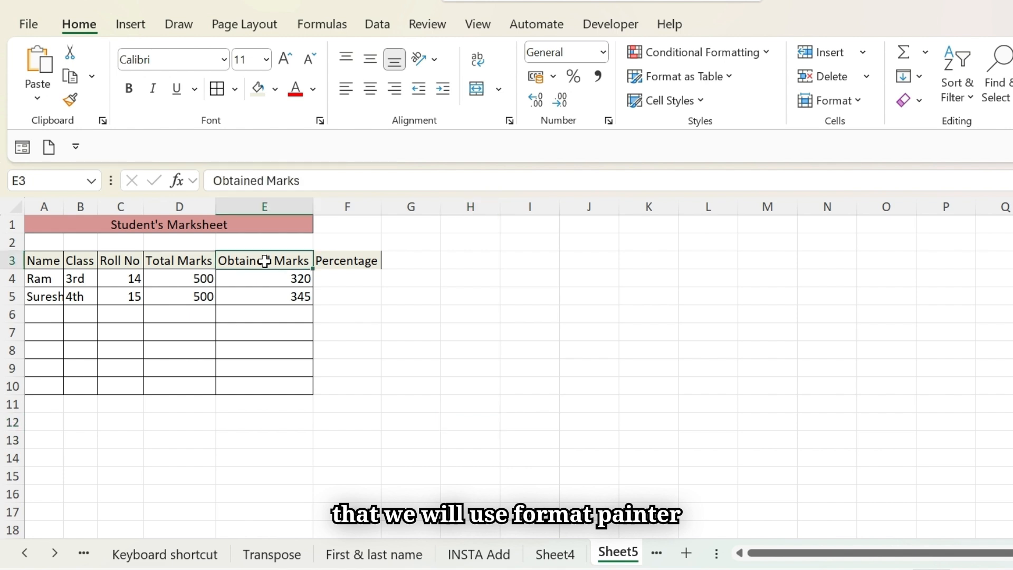
pyautogui.click(266, 206)
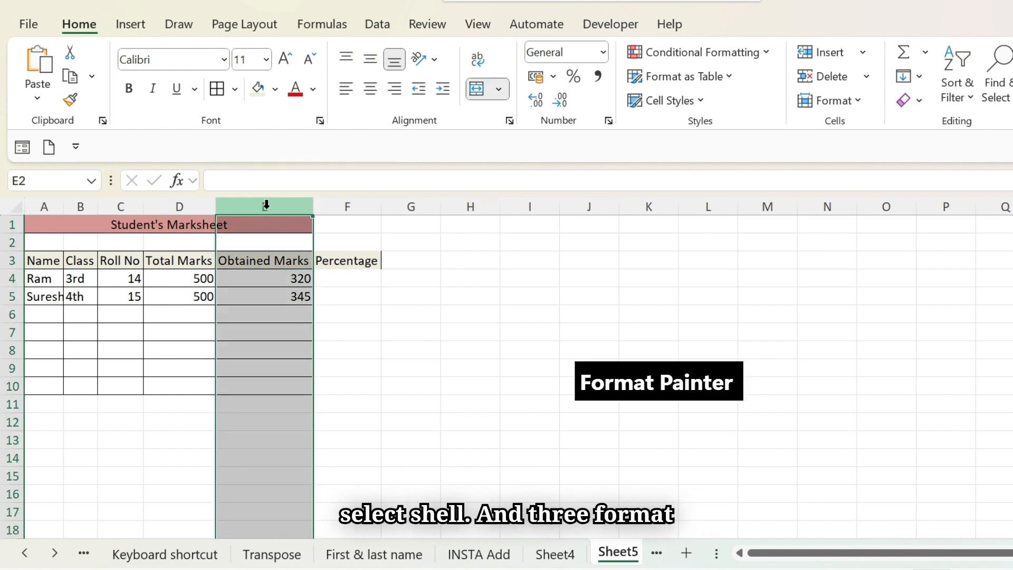
pyautogui.click(72, 99)
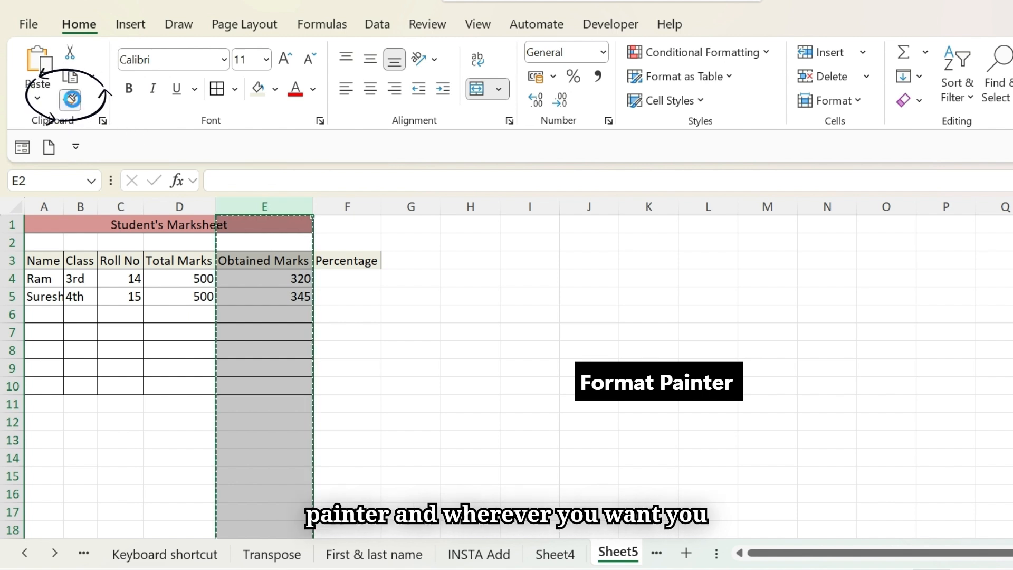
pyautogui.click(346, 206)
pyautogui.click(559, 349)
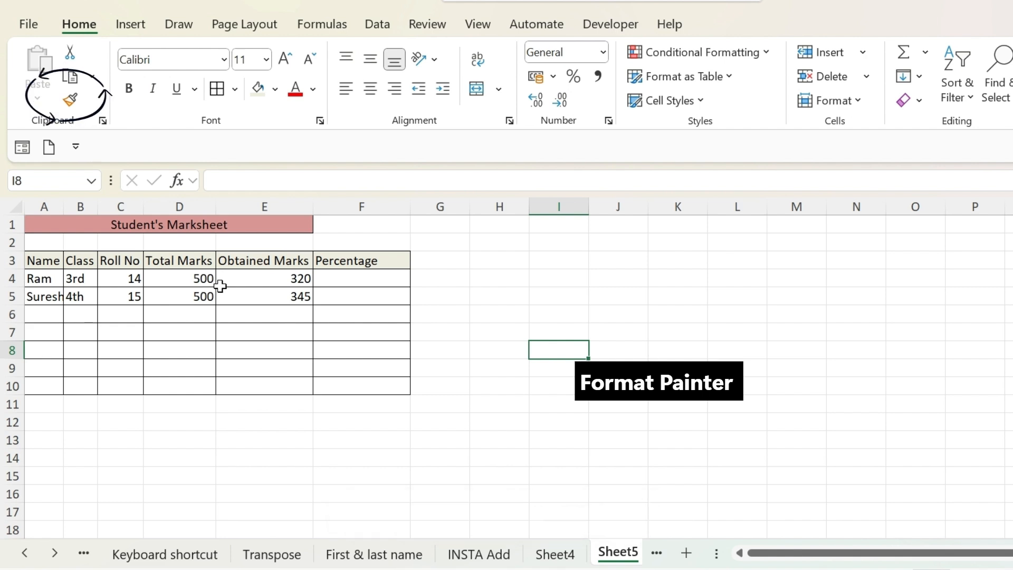
# Enter the formula =E4/D4 in cell F4 to divide the obtained marks by the total marks
pyautogui.click(366, 346)
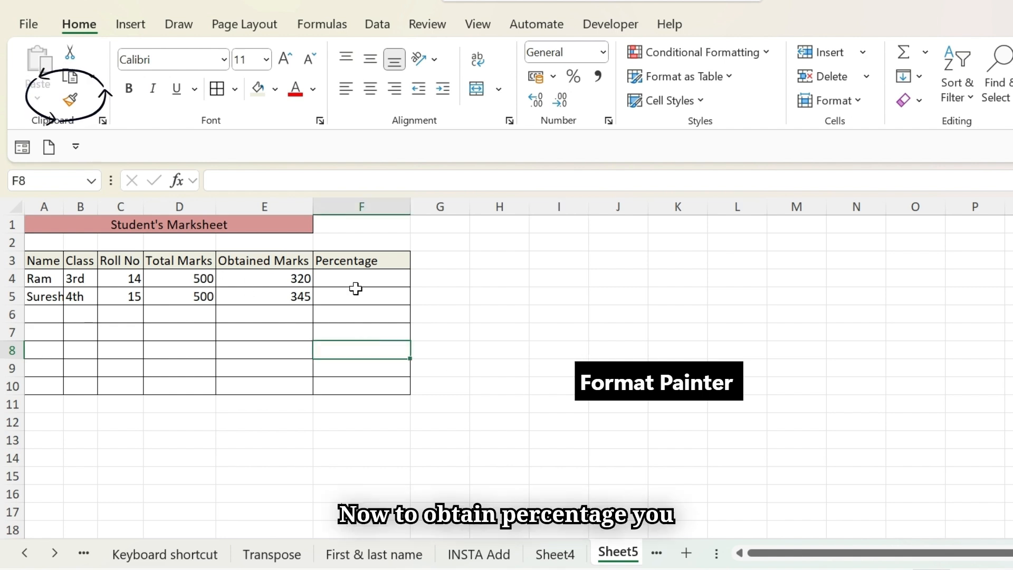
pyautogui.click(342, 272)
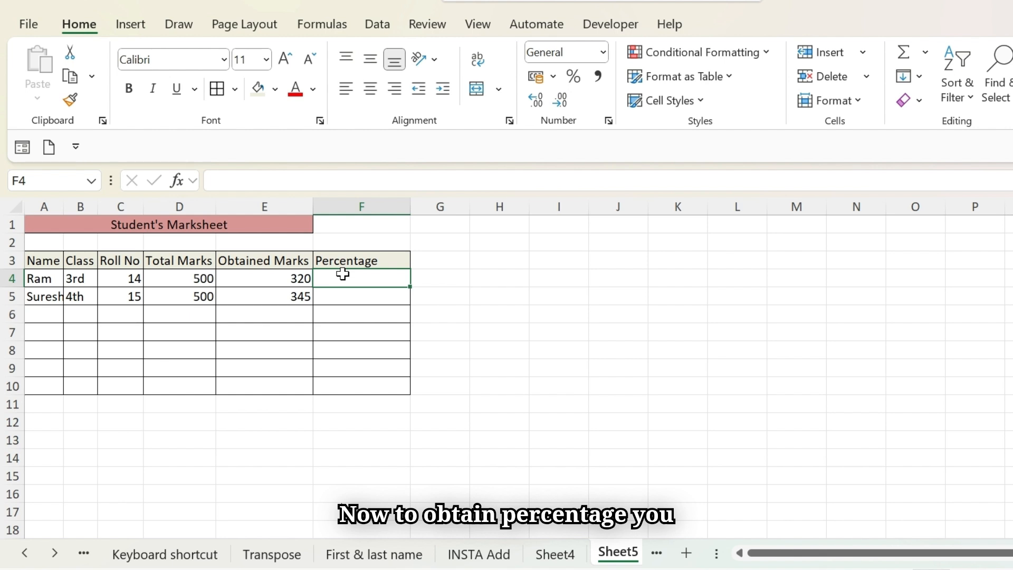
pyautogui.write('=')
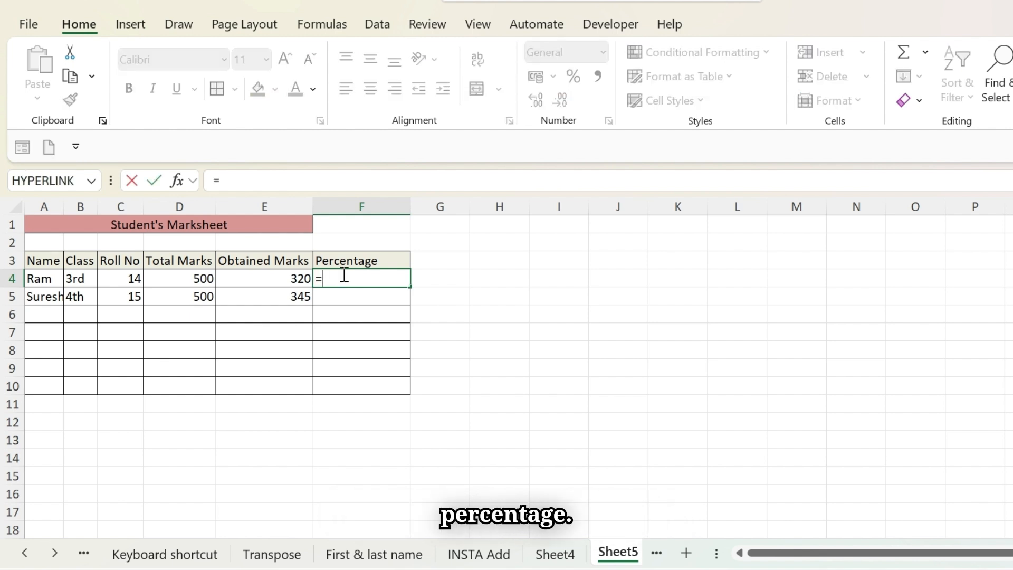
pyautogui.click(301, 275)
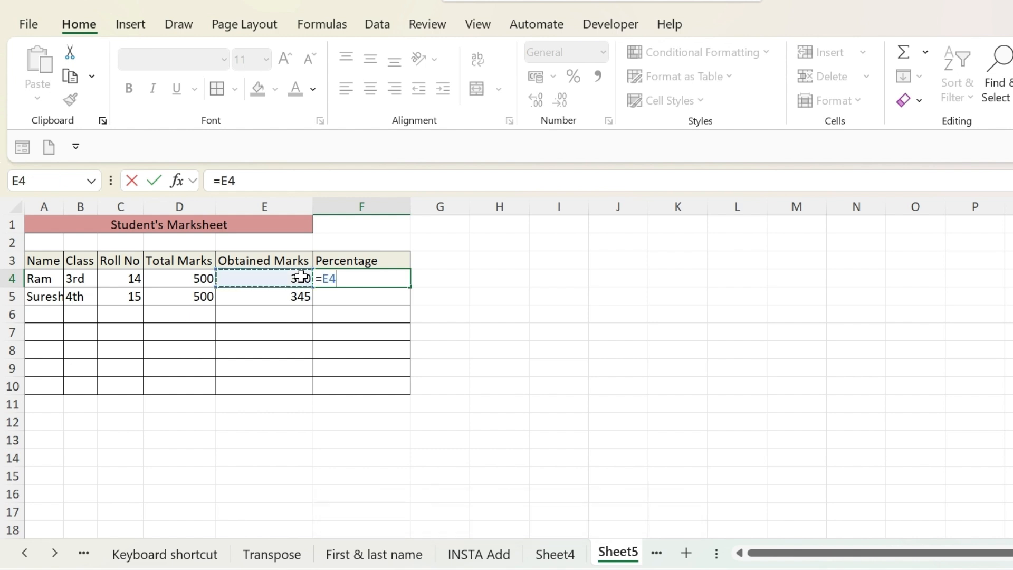
pyautogui.write('/')
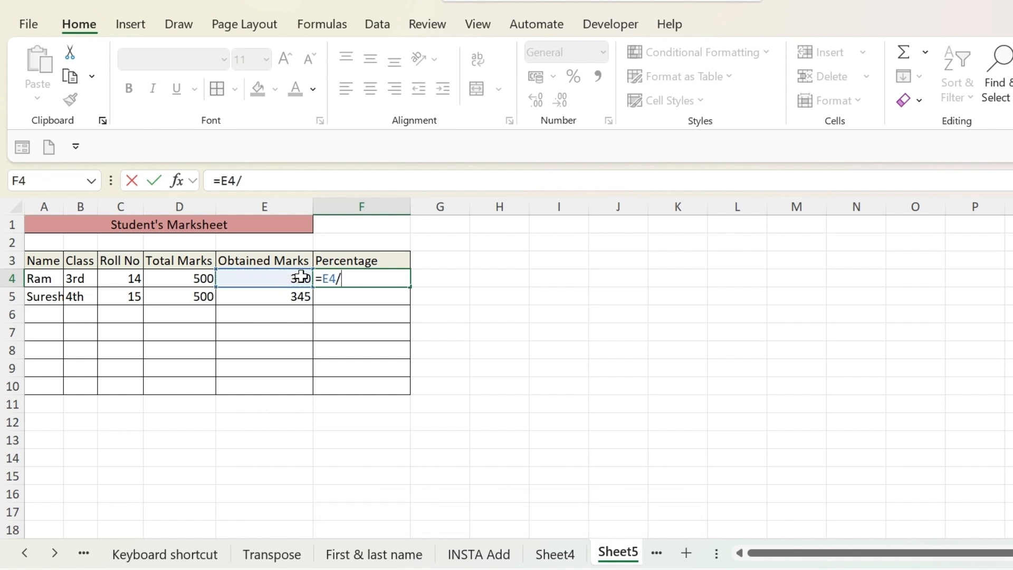
pyautogui.click(200, 278)
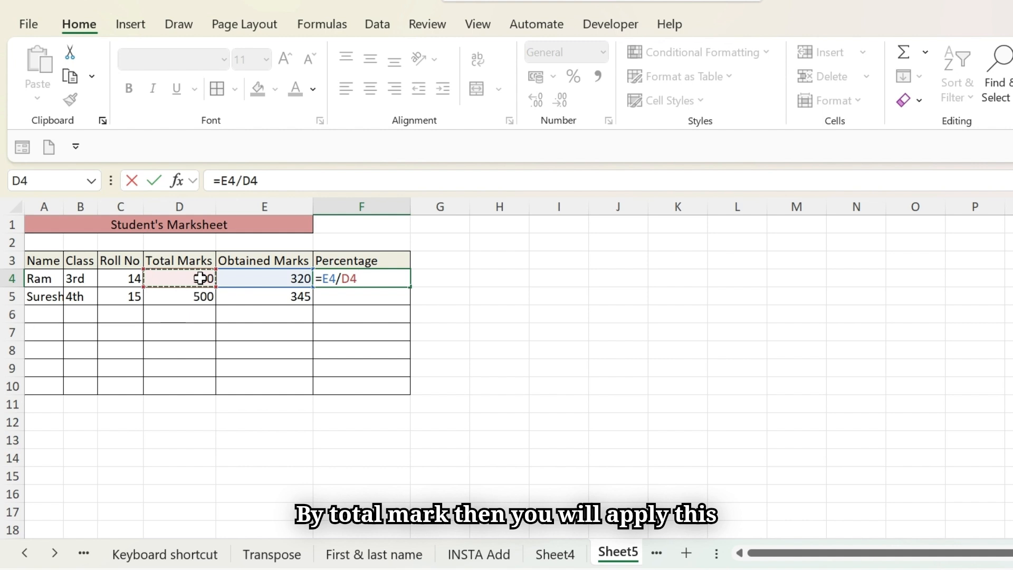
pyautogui.press('Return')
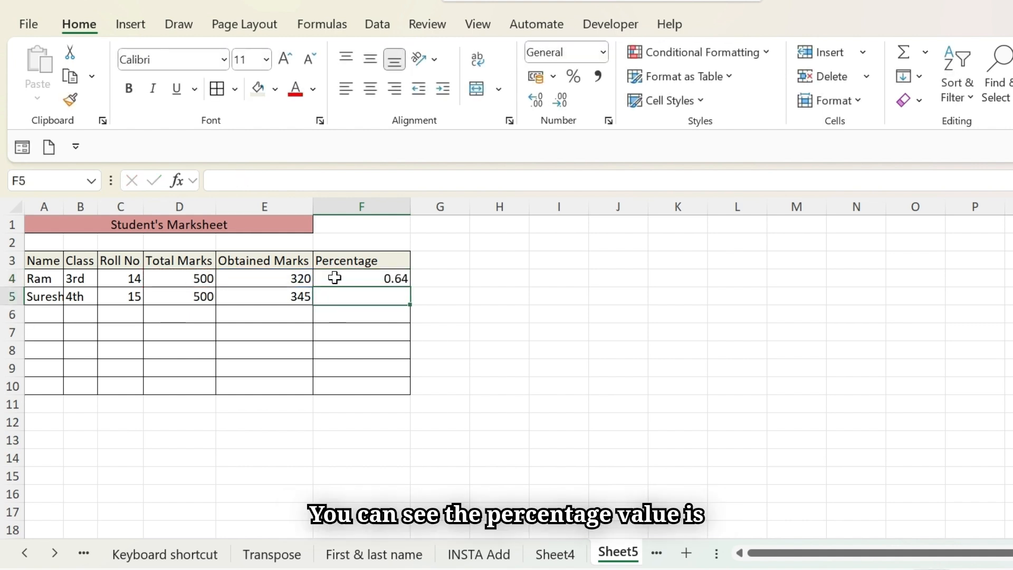
# Format cell F4 as a percentage and fill its formula down to F5
pyautogui.click(364, 278)
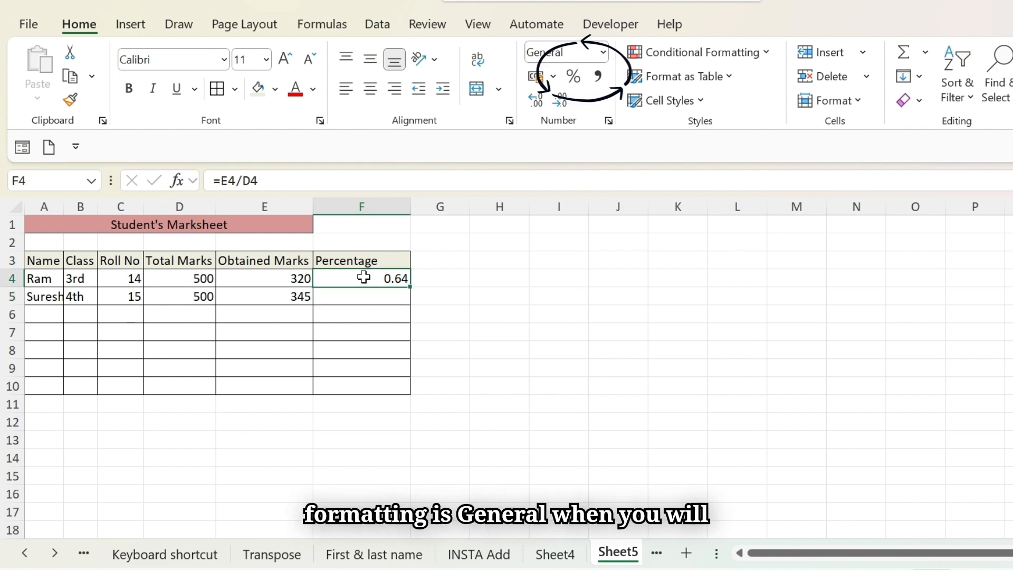
pyautogui.click(579, 78)
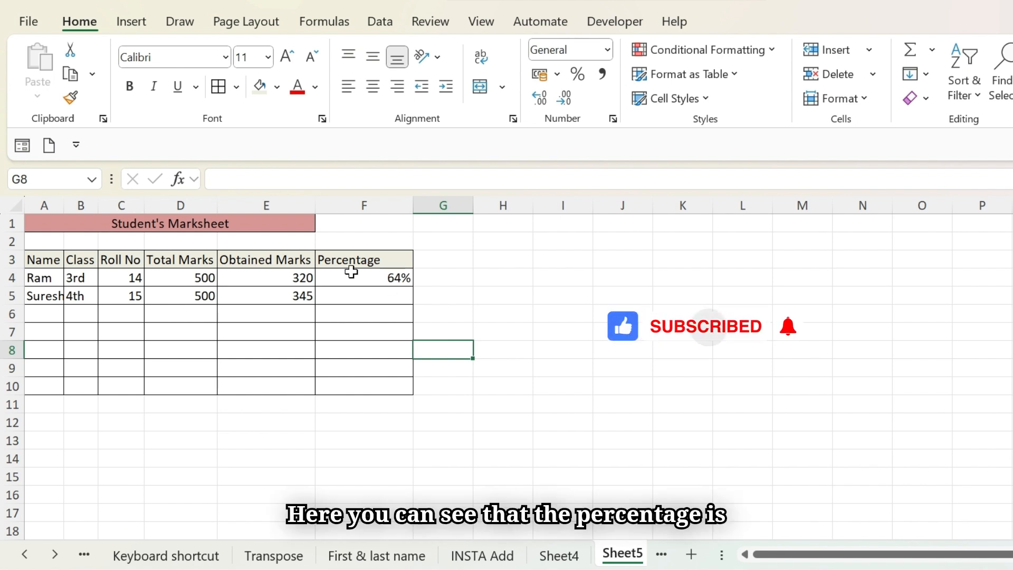
pyautogui.click(389, 280)
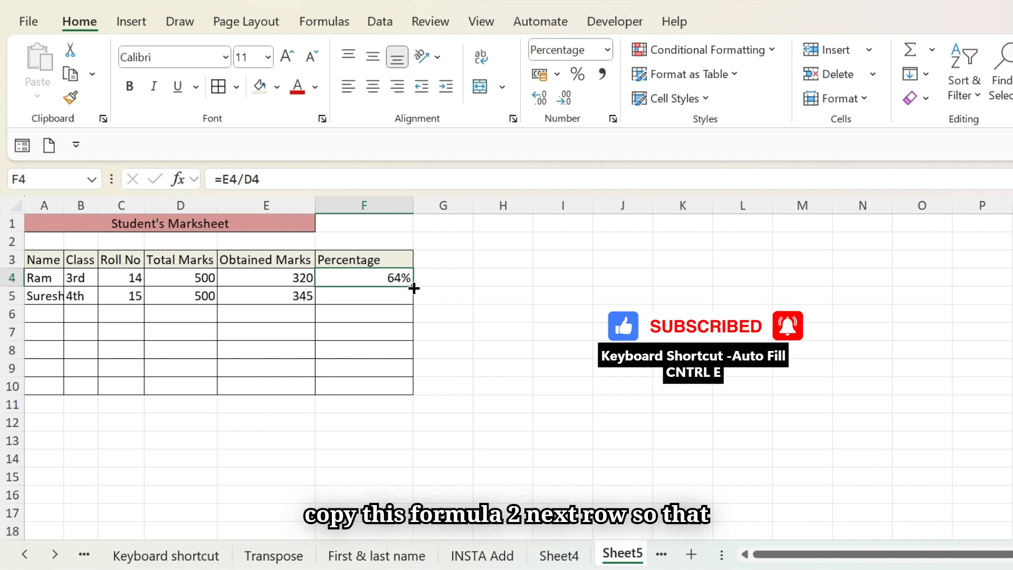
pyautogui.doubleClick(414, 288)
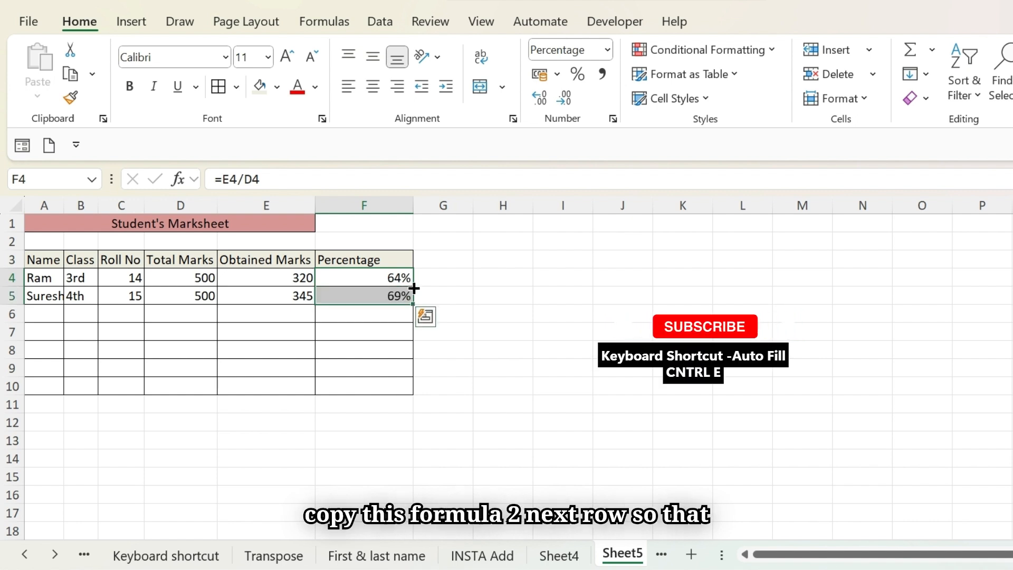
pyautogui.click(520, 299)
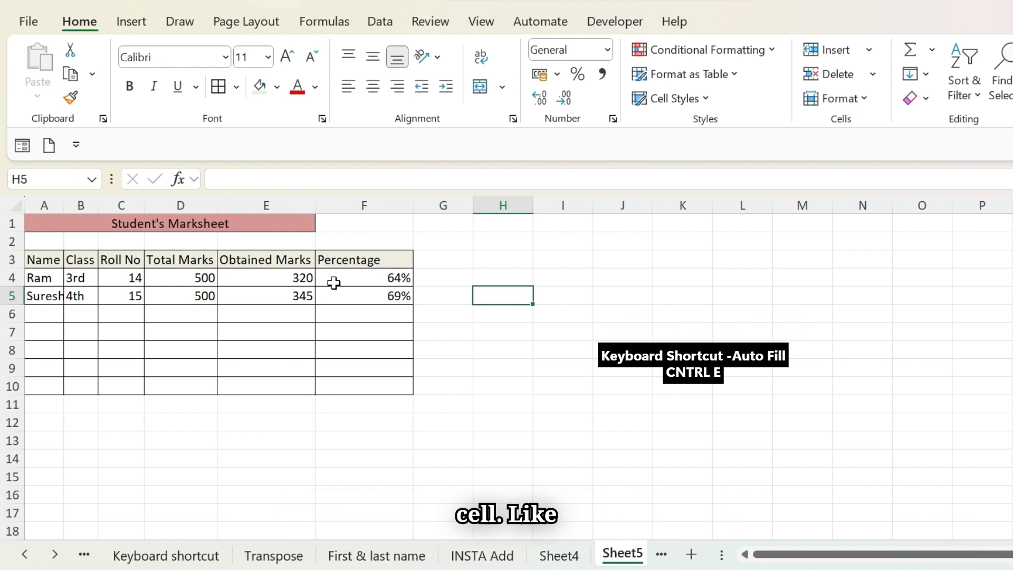
pyautogui.click(497, 372)
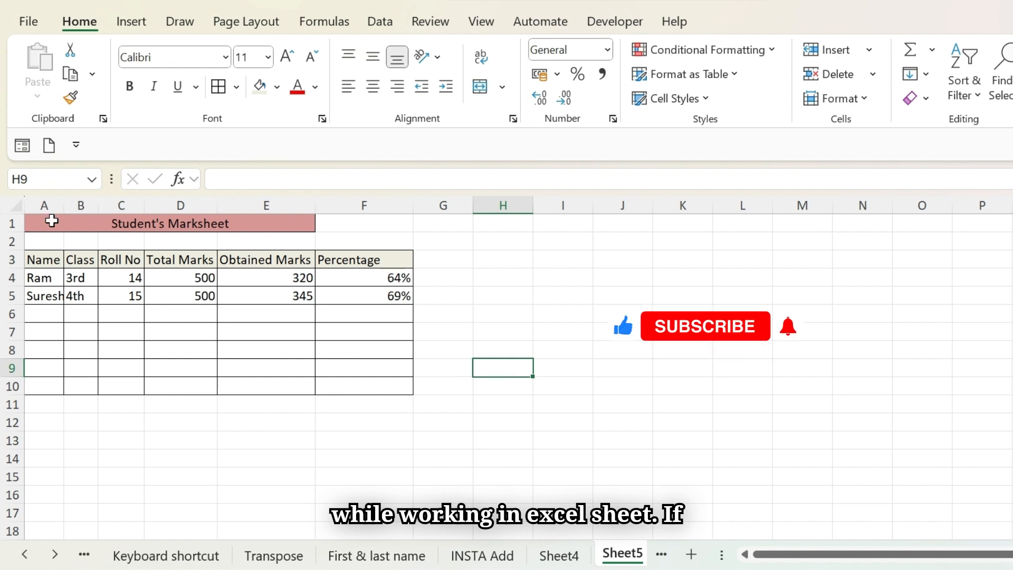
# Select the title row range A1:F1 and open its fill color choices
pyautogui.click(217, 223)
pyautogui.moveTo(217, 223); pyautogui.dragTo(375, 216)
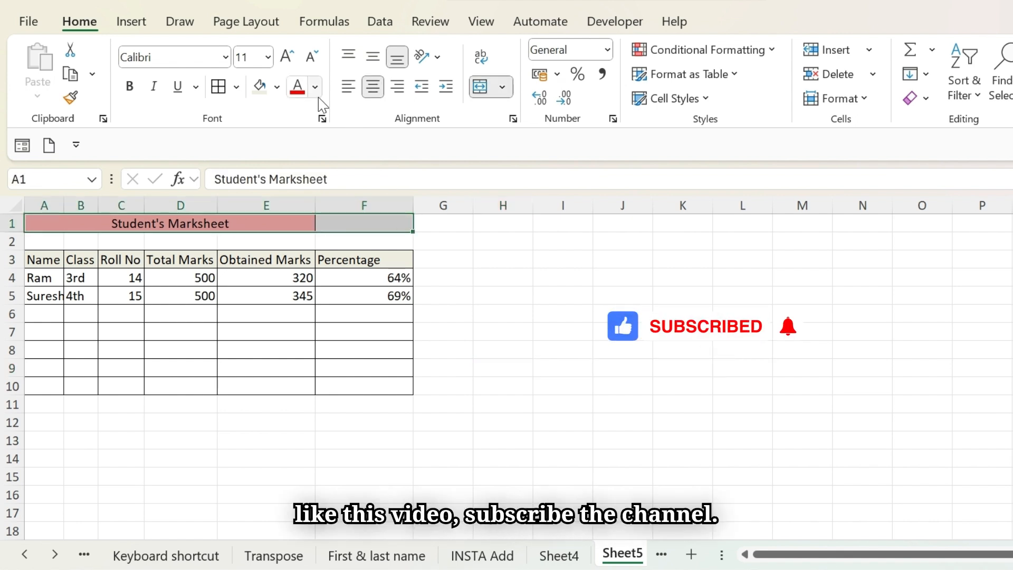
pyautogui.click(277, 87)
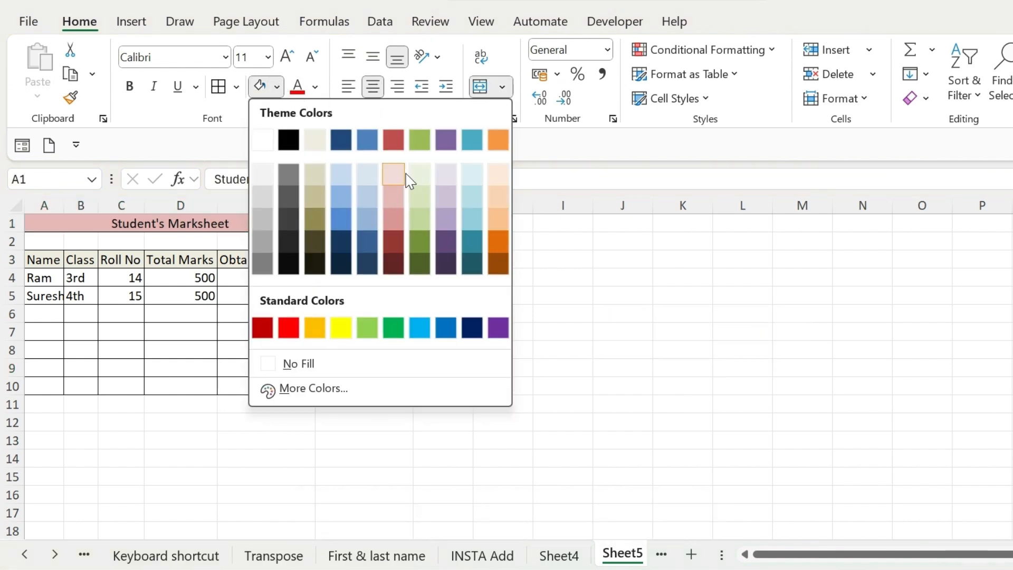